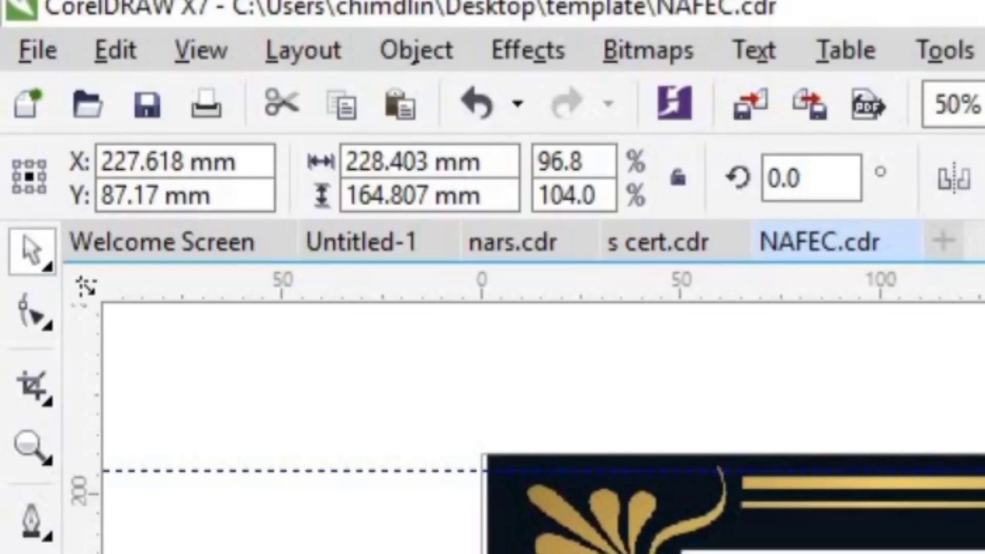
Step: Apply a bitmap pattern fill to the large scalloped-corner rectangle and start browsing for a custom fill image
click(29, 272)
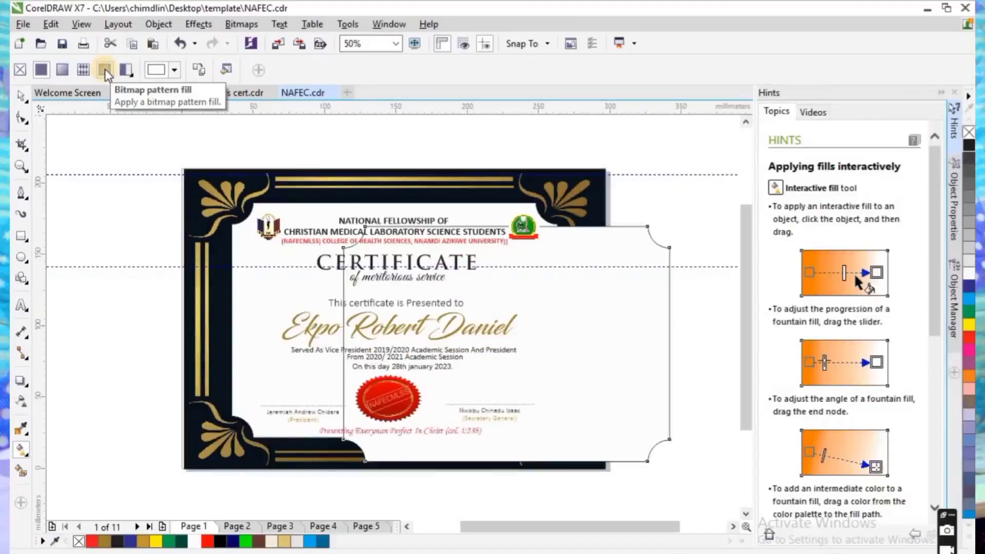
click(105, 69)
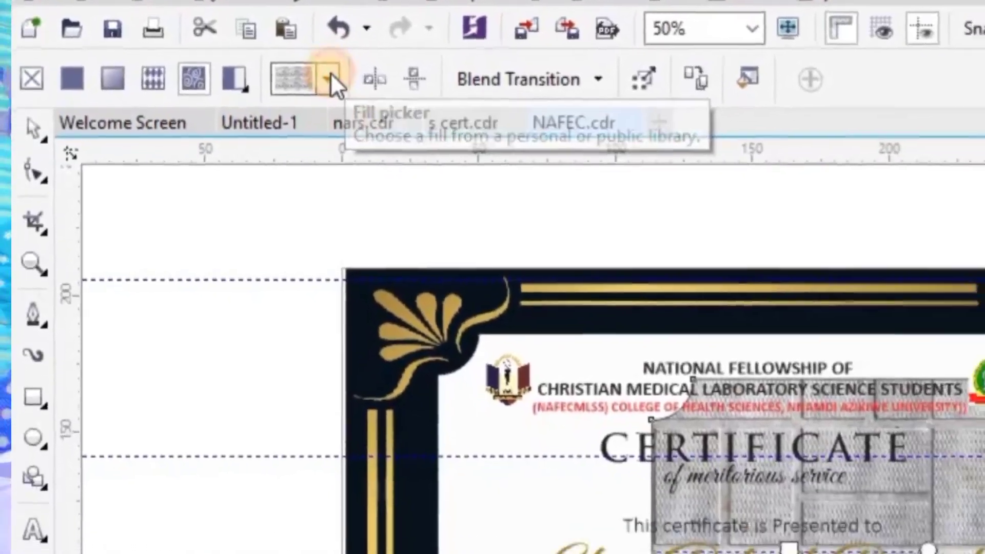
click(352, 103)
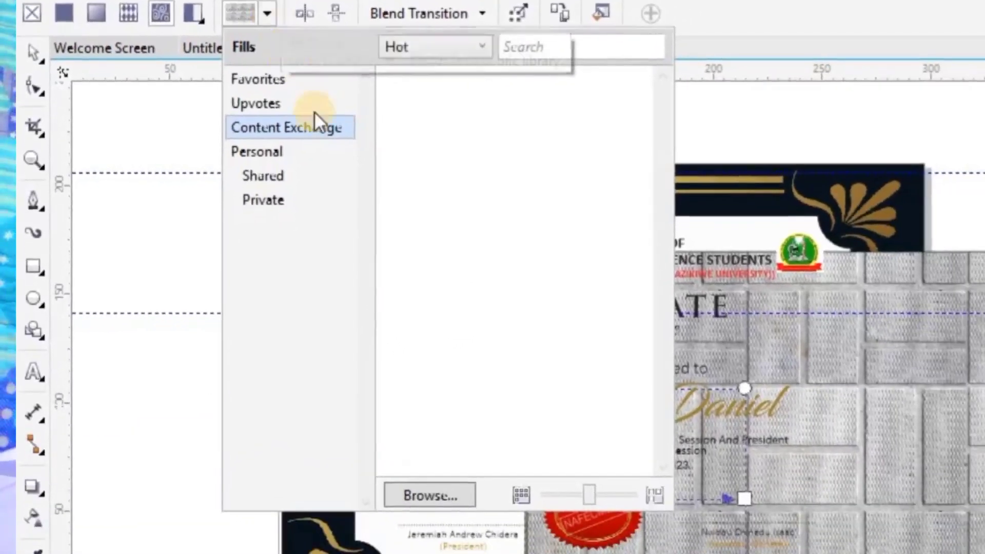
click(440, 494)
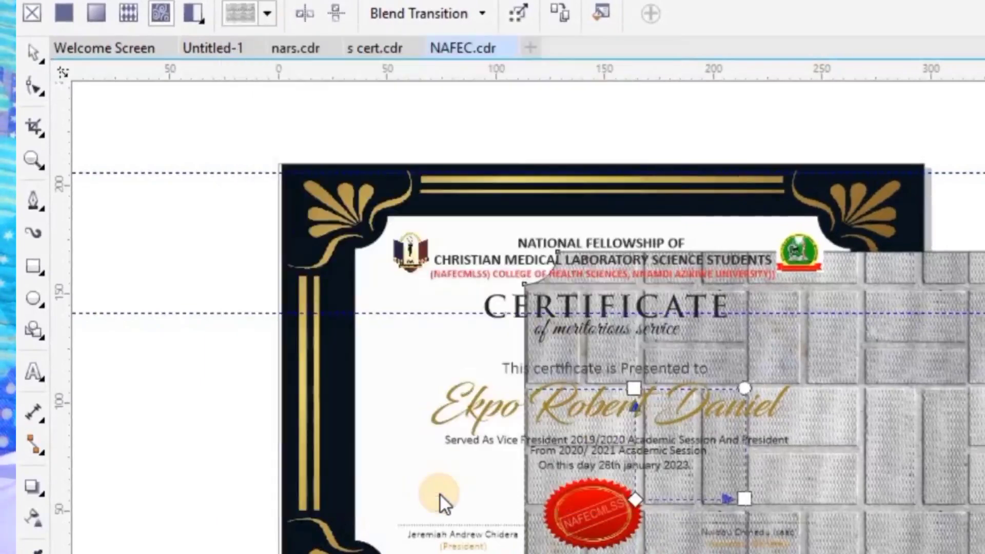
Step: Open New folder (2) inside the tools folder and limit the file list to JPG - JPEG Bitmaps
drag(729, 229, 729, 328)
double_click(343, 206)
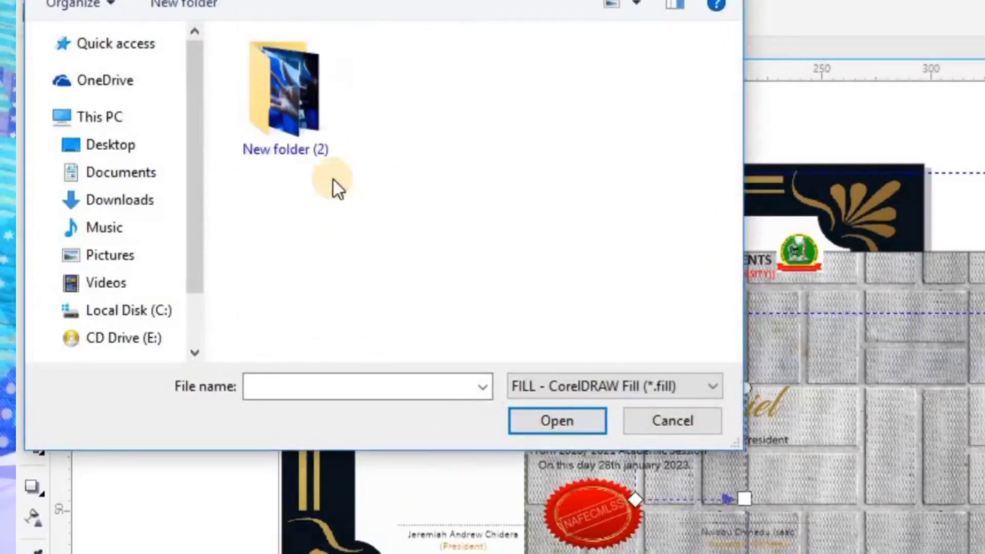
double_click(361, 117)
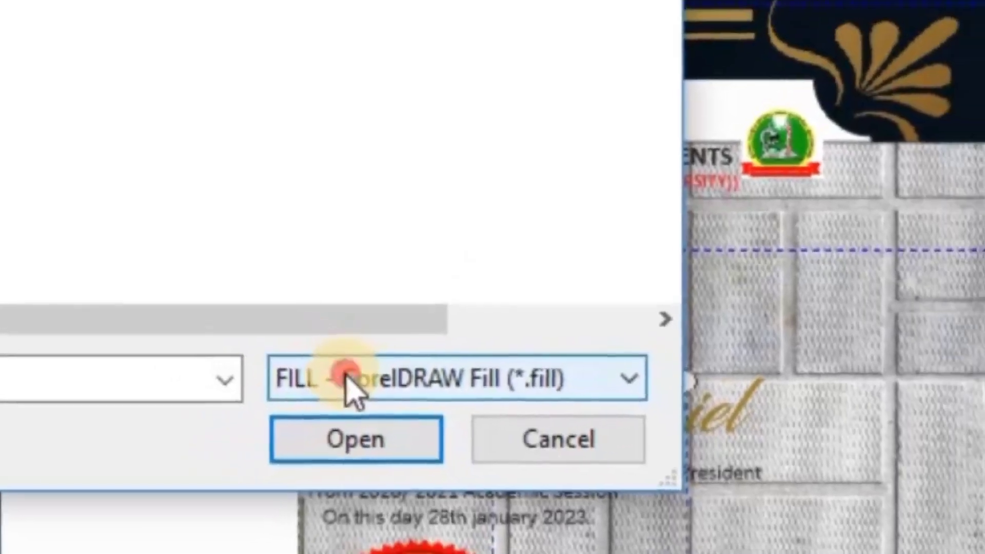
click(328, 362)
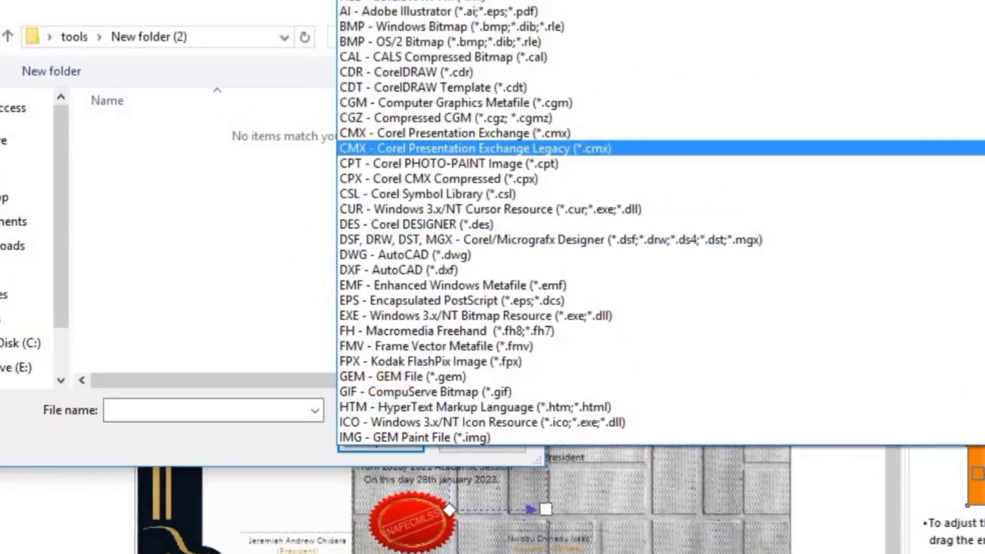
scroll(565, 231, down, 2)
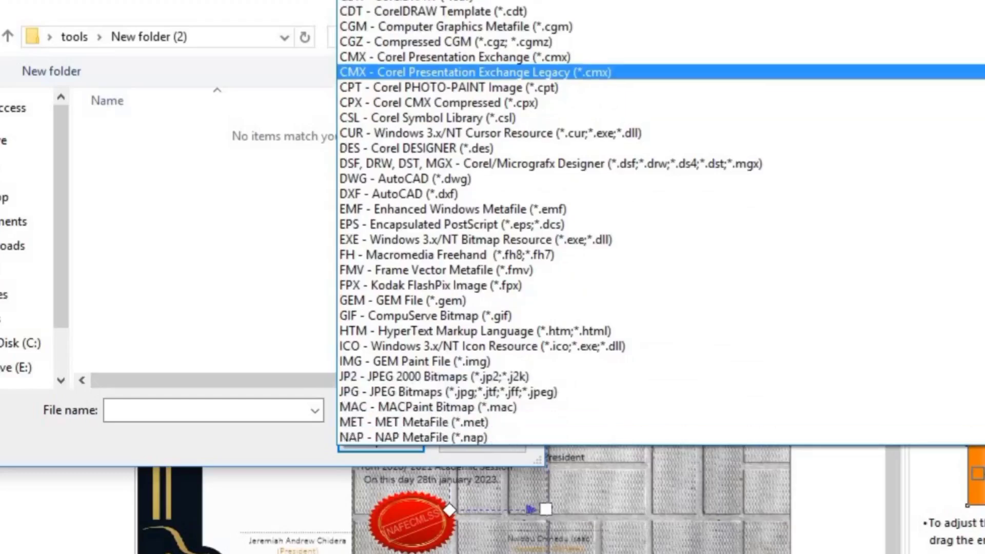
scroll(564, 231, down, 3)
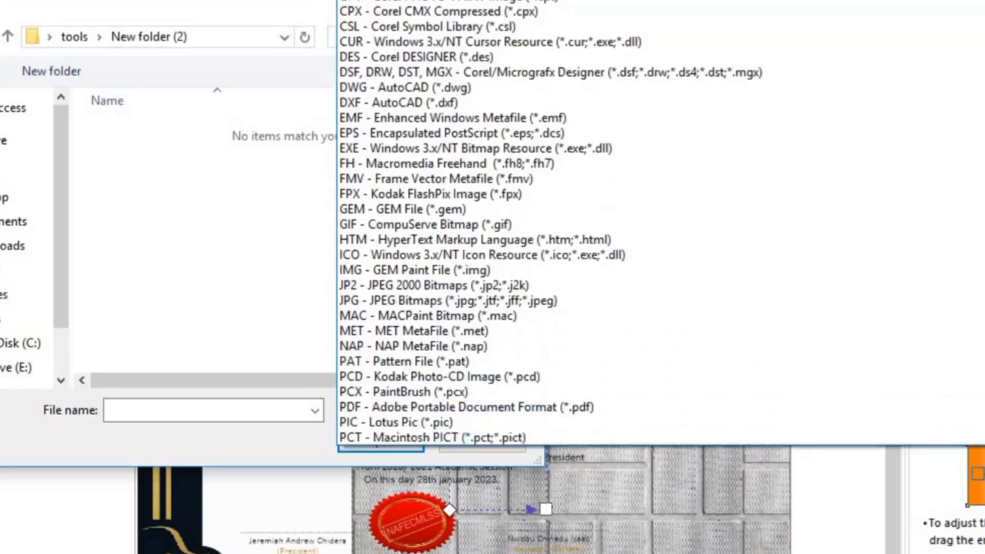
scroll(565, 231, down, 3)
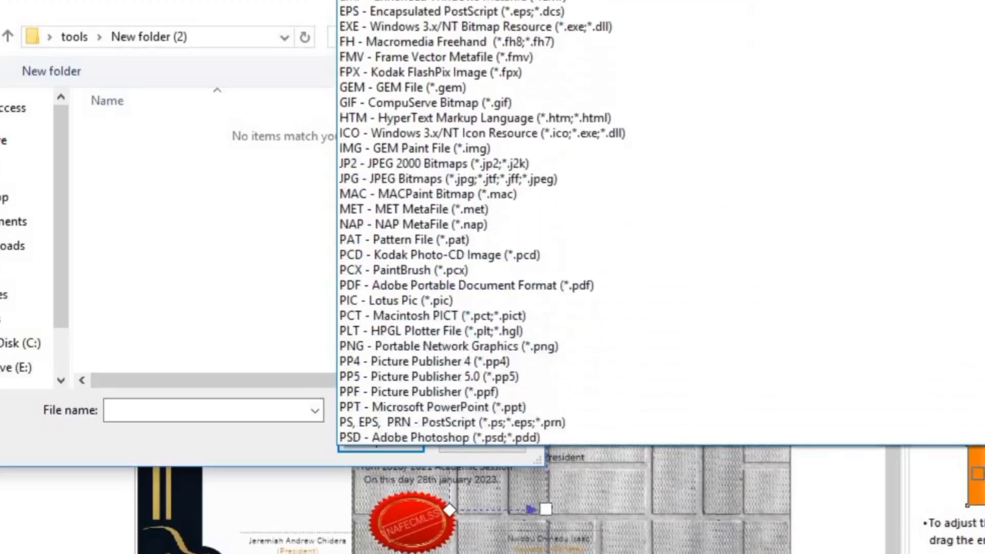
scroll(564, 231, up, 4)
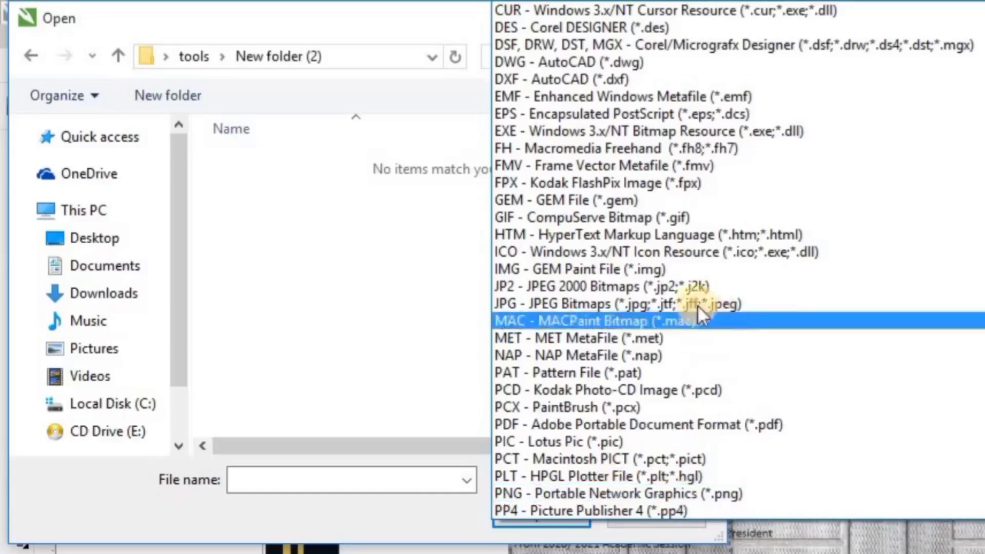
click(676, 301)
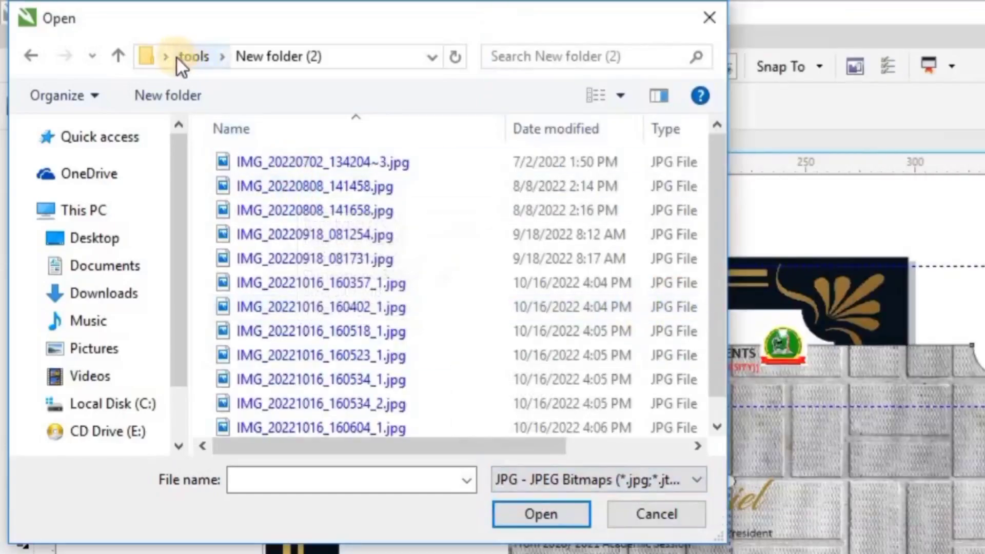
Step: Search the tools folder for "log" and load nafecmlss logo.jpg as the rectangle's pattern fill
click(114, 52)
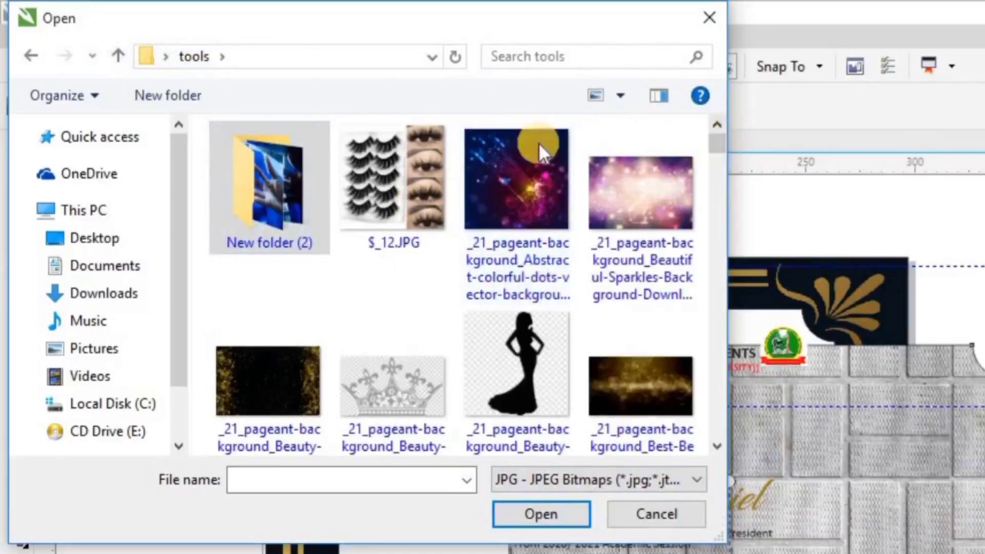
click(577, 53)
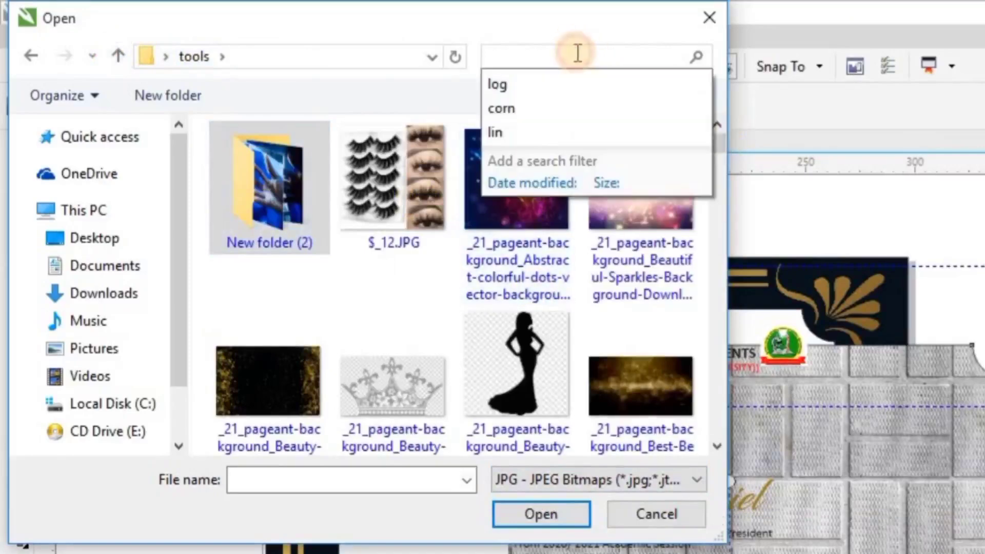
text(log)
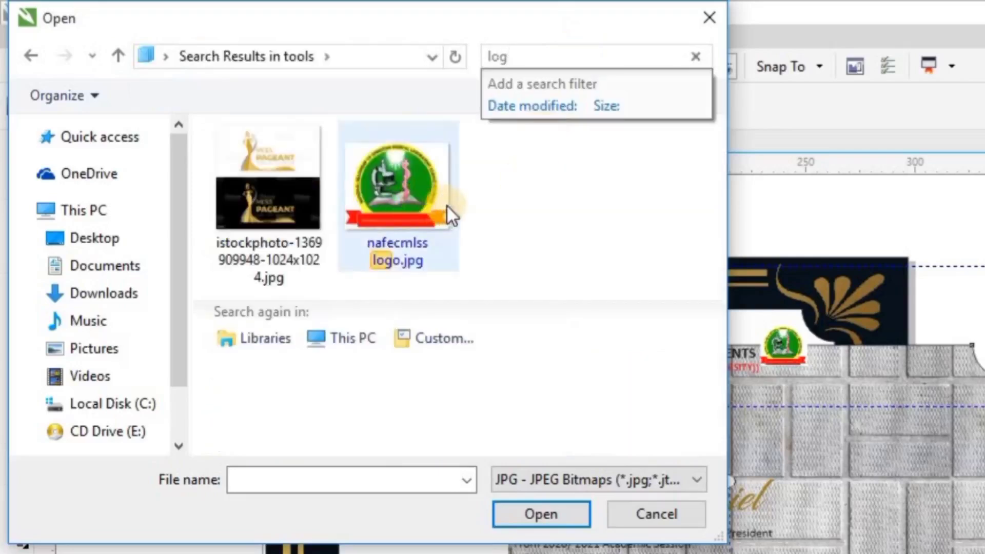
click(409, 226)
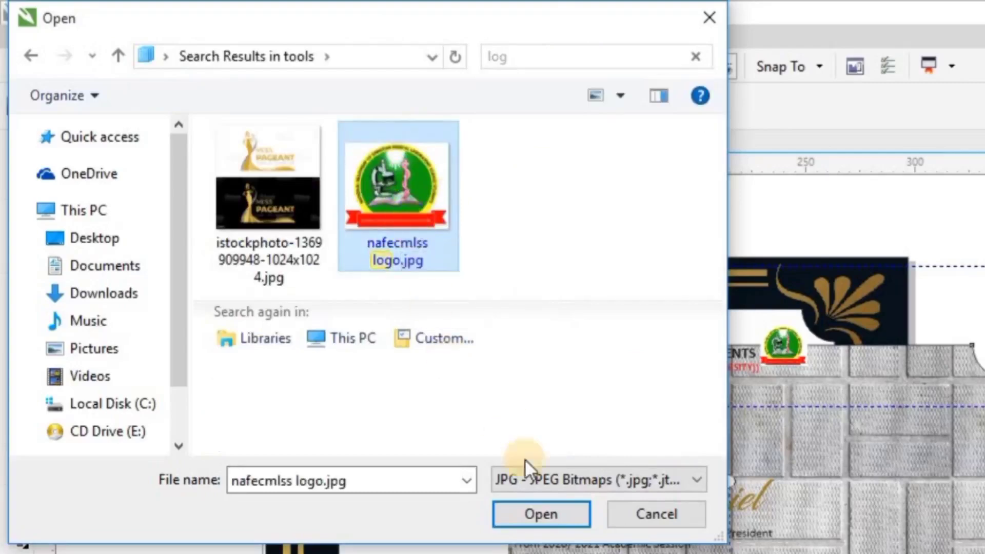
double_click(390, 173)
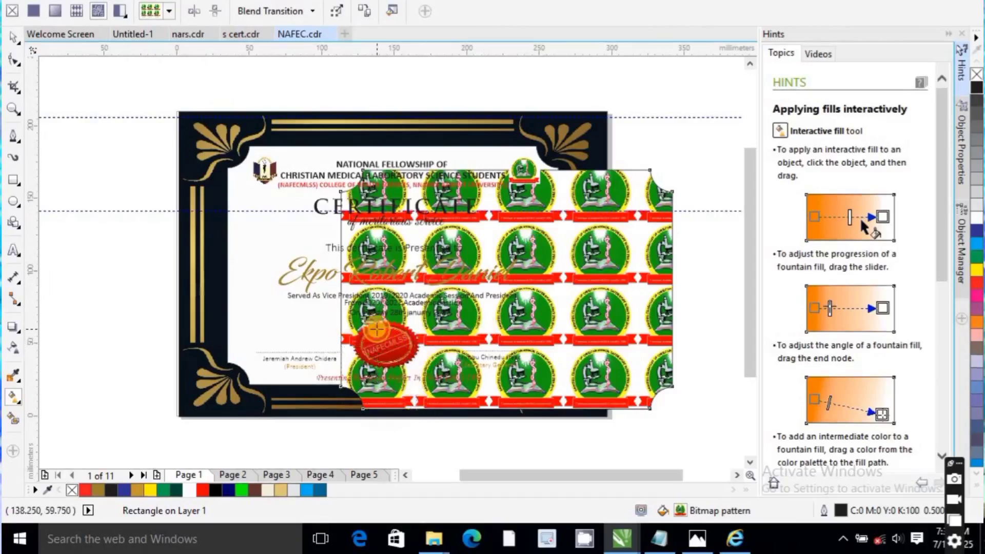
Step: Shrink the logo pattern's tiles and straighten them so very small upright logos repeat densely across the rectangle
drag(377, 328, 377, 342)
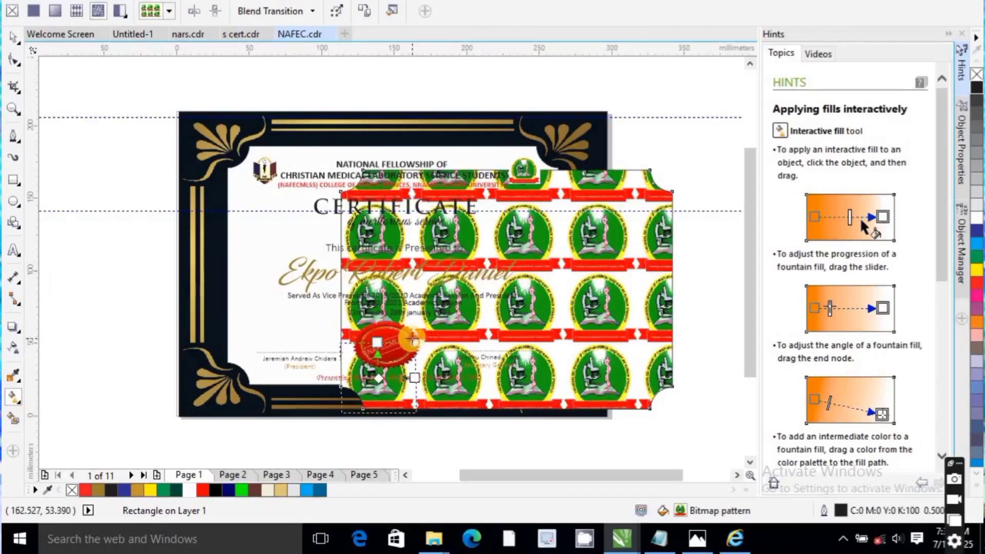
drag(396, 365, 395, 365)
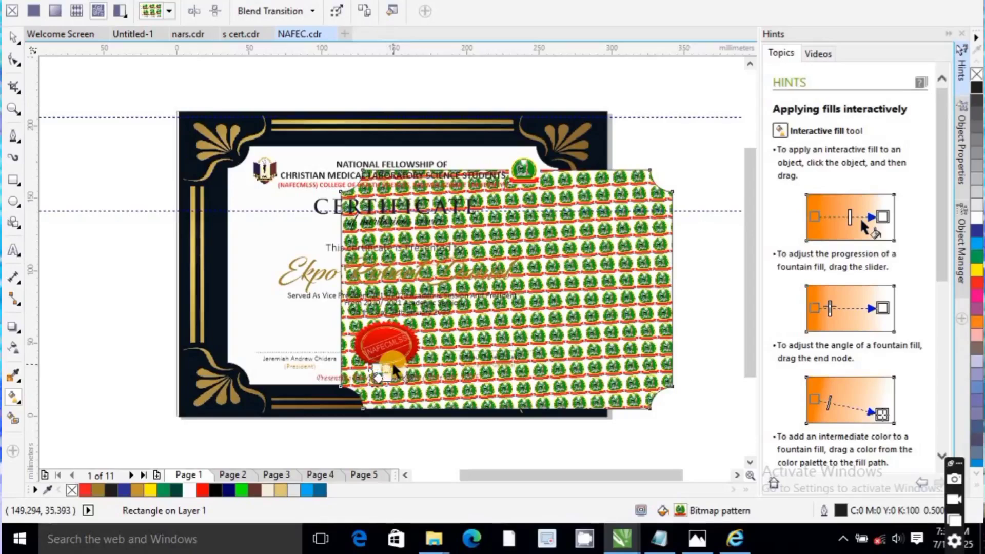
scroll(392, 362, up, 3)
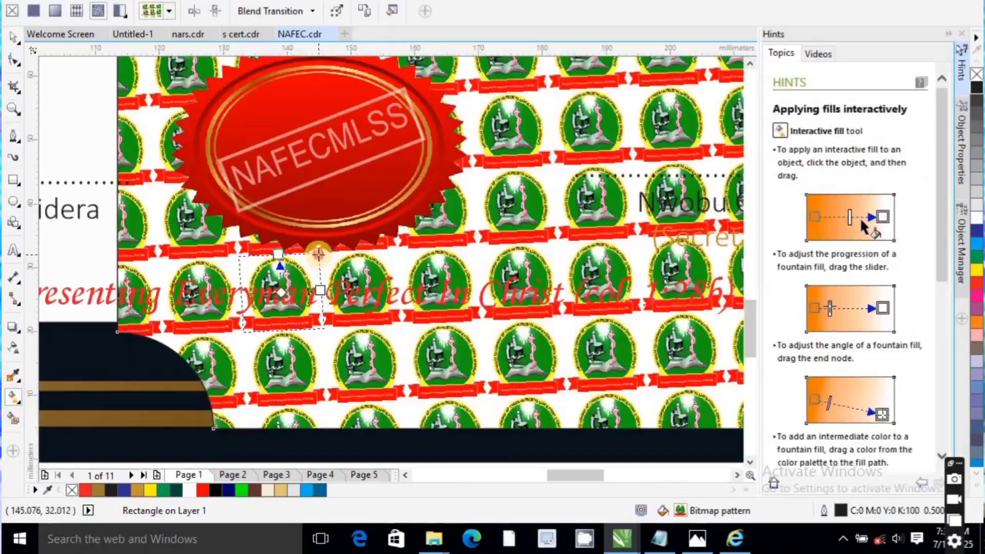
click(318, 282)
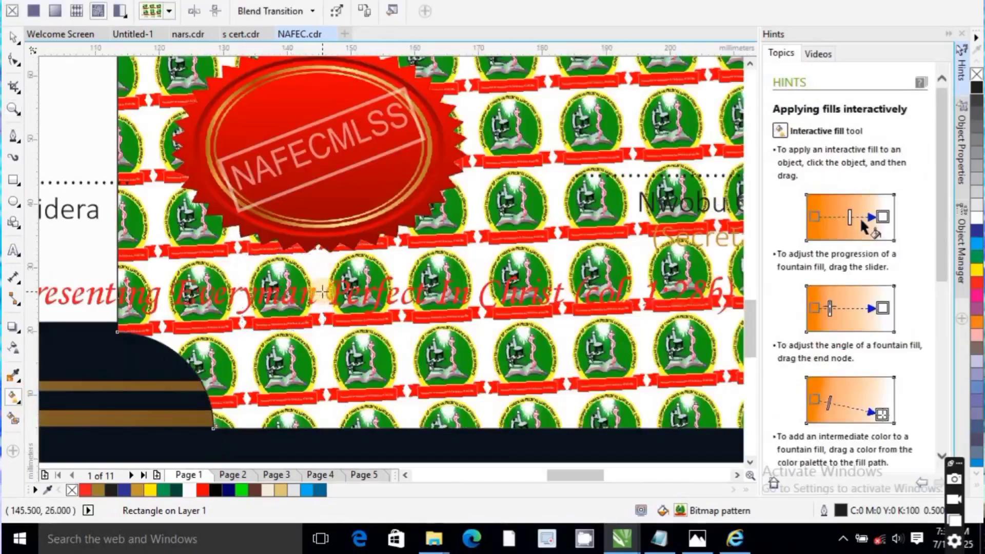
drag(322, 292, 323, 291)
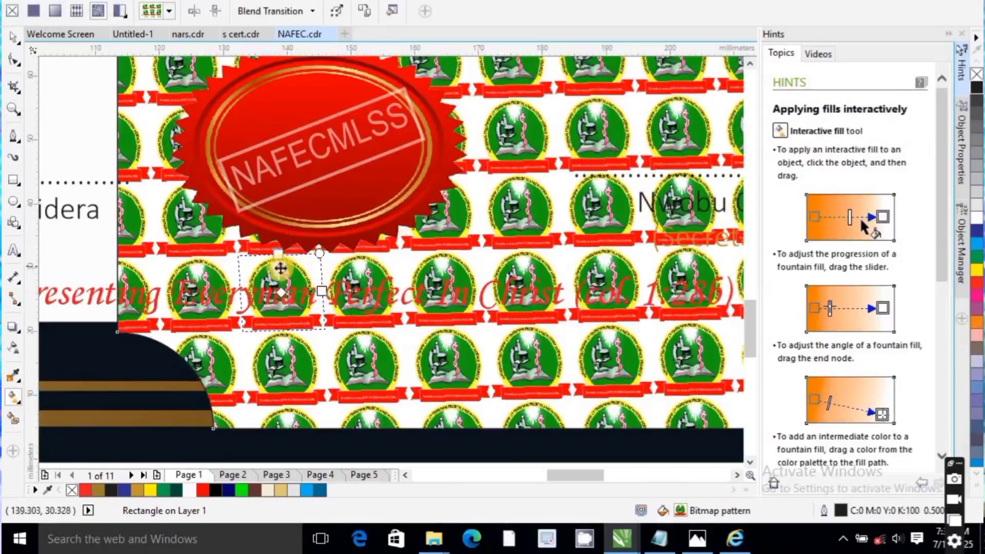
drag(281, 268, 285, 240)
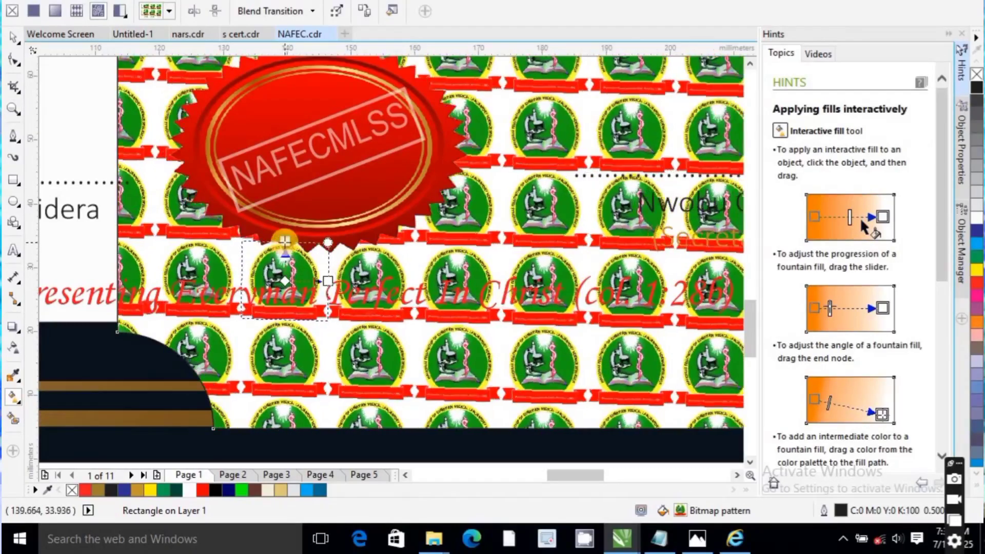
double_click(13, 109)
click(532, 239)
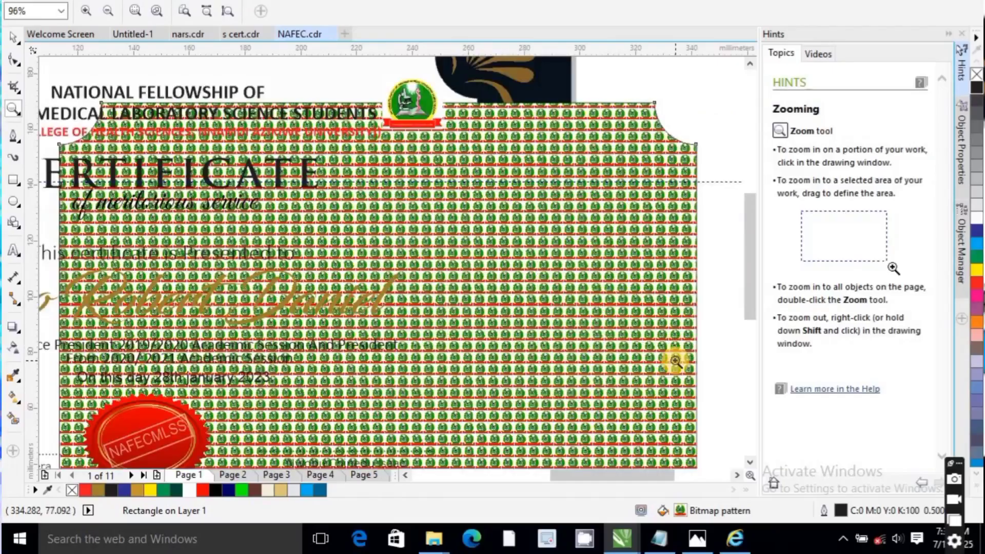
Step: Give the logo-patterned rectangle a transparency of 88 and move it over the certificate's white inner panel
click(14, 351)
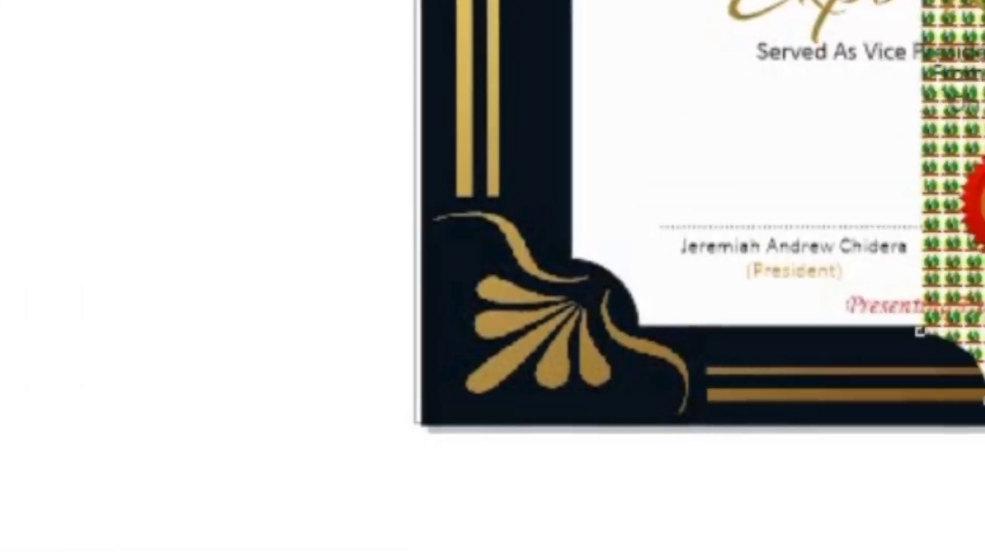
drag(574, 433, 668, 419)
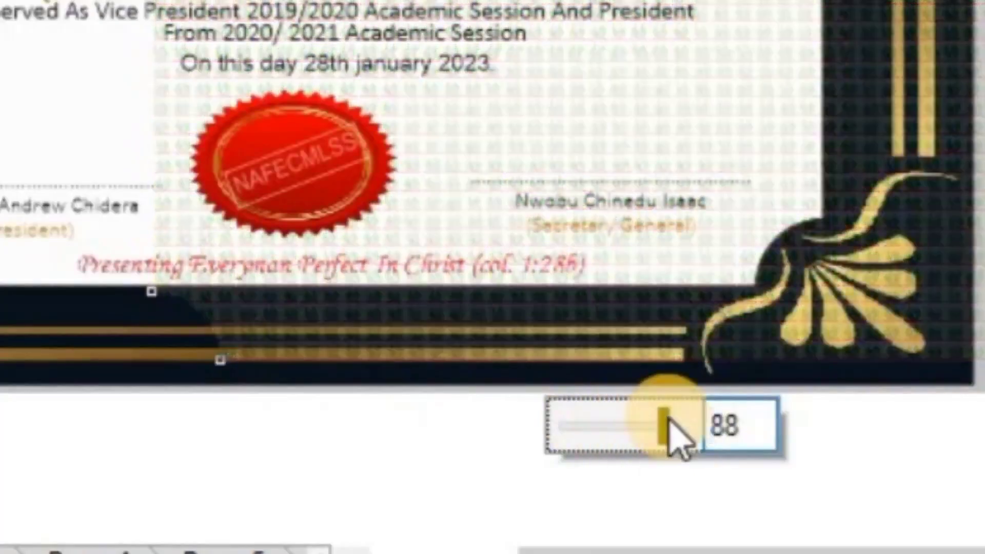
drag(506, 318, 399, 293)
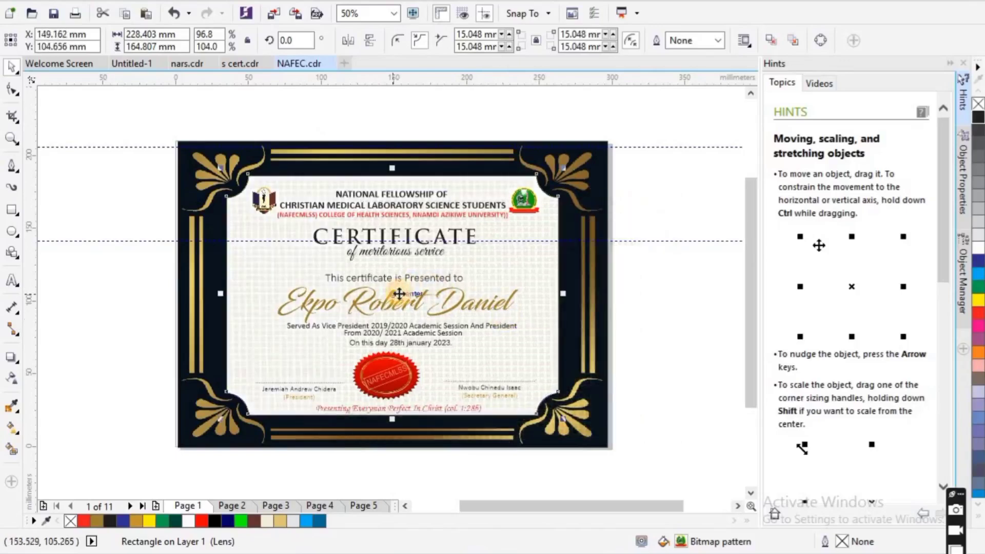
drag(236, 103, 550, 432)
right_click(396, 210)
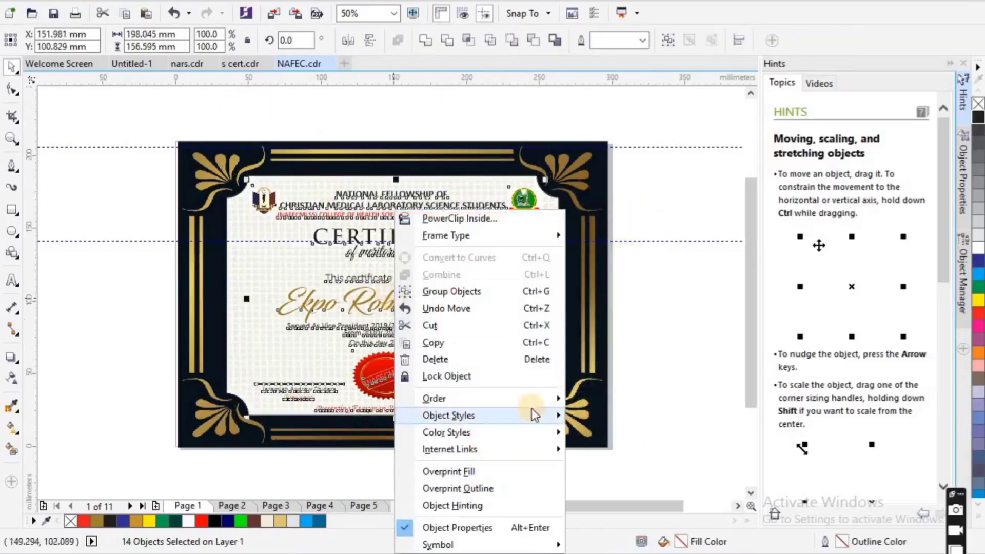
mouse_move(544, 399)
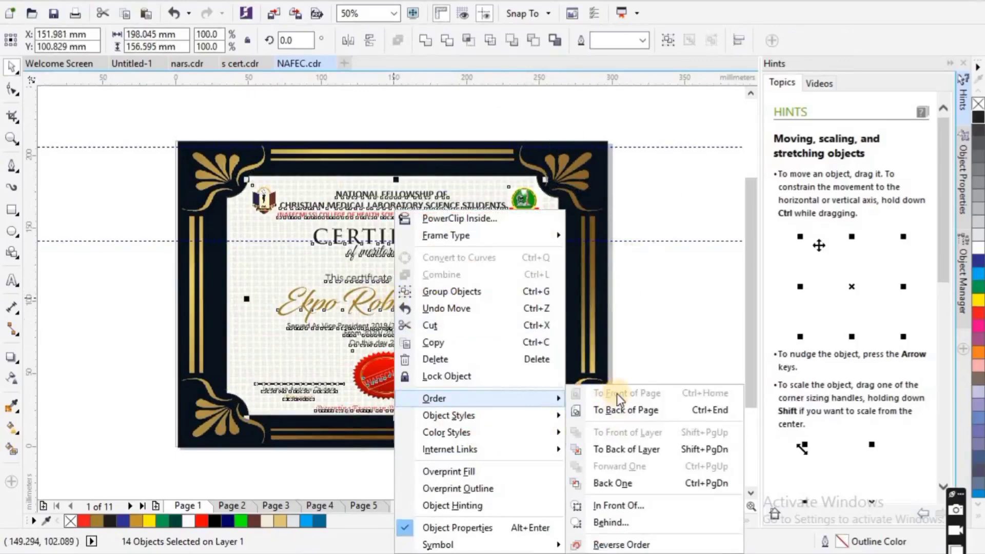
click(666, 285)
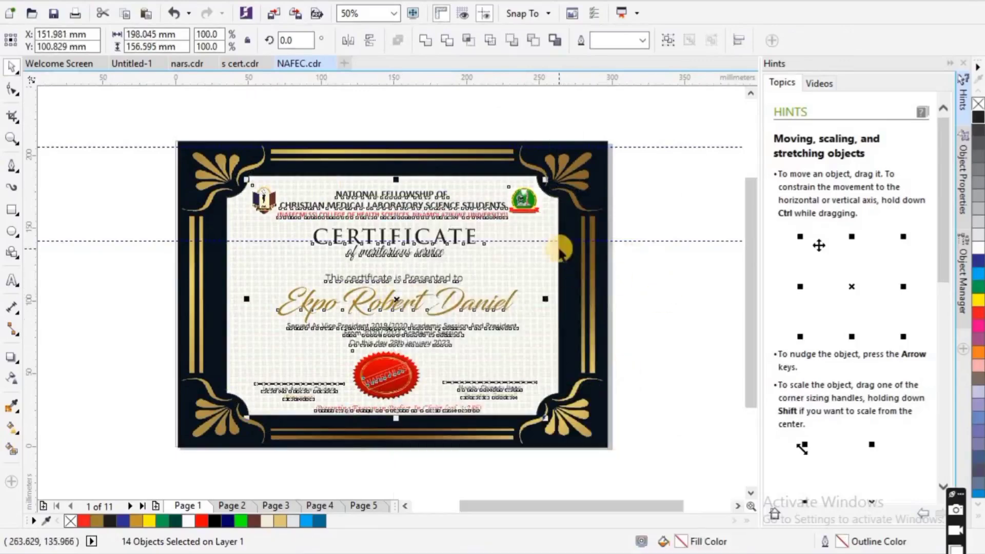
click(654, 202)
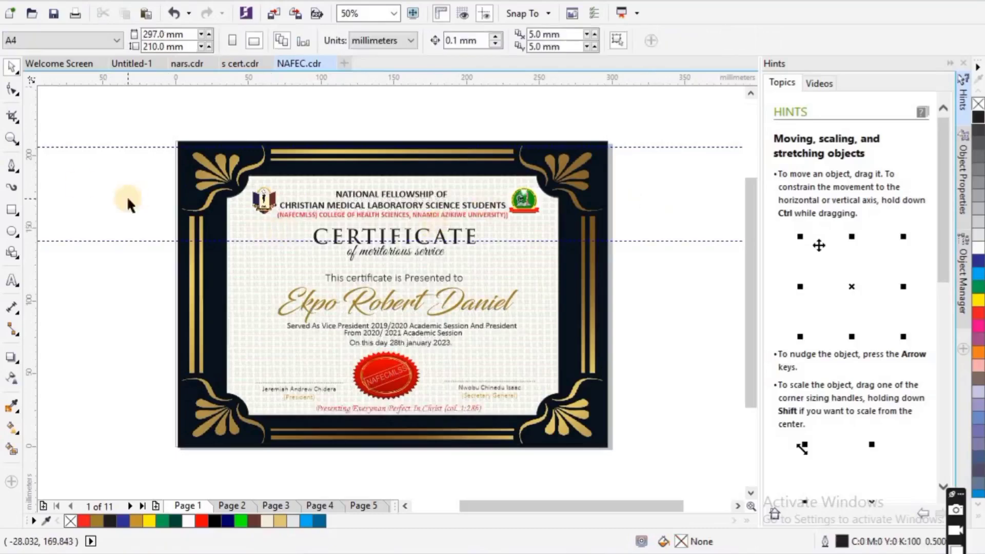
Step: Examine the faint logo pattern behind the certificate's heading and body text at close range, then across the whole page
click(13, 136)
drag(270, 179, 383, 251)
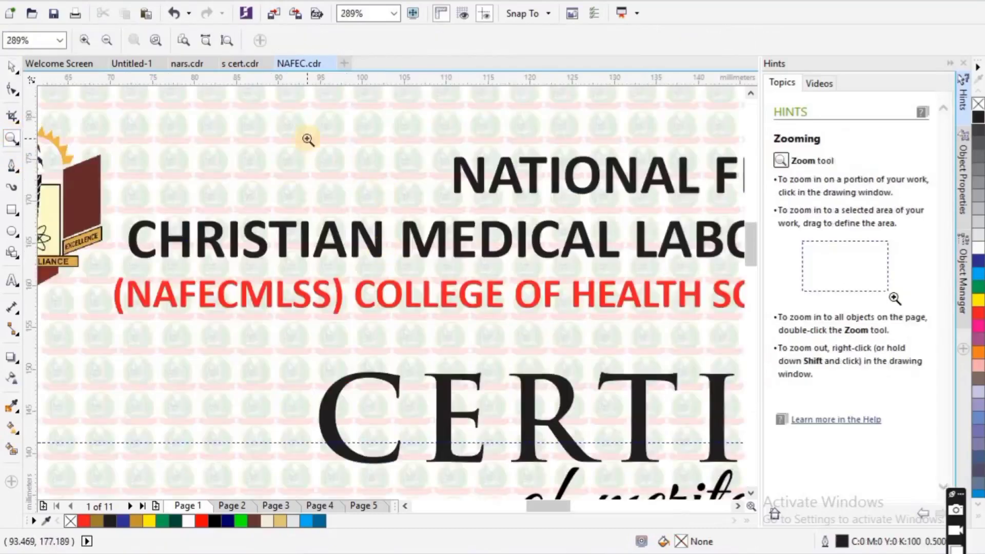
right_click(369, 170)
drag(466, 240, 559, 326)
right_click(443, 281)
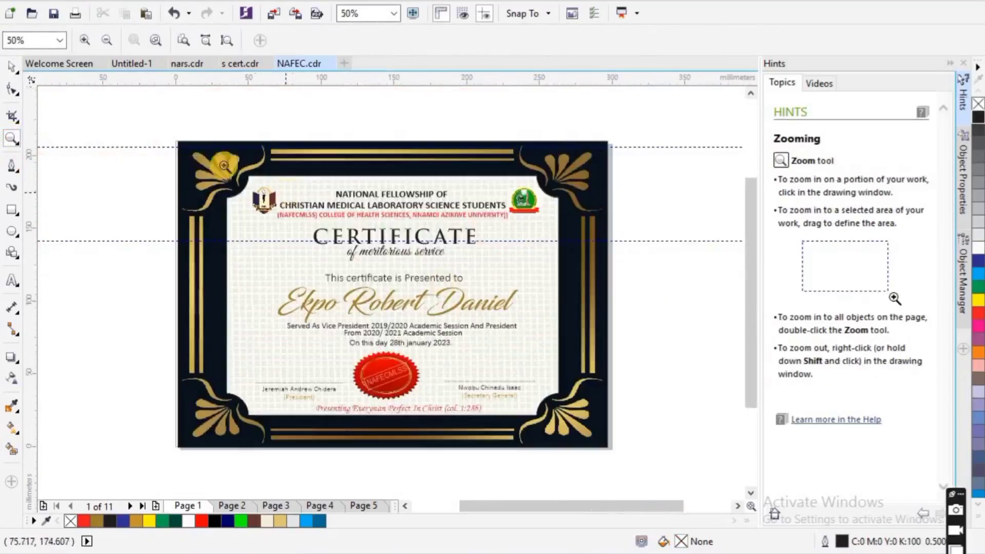
drag(224, 166, 611, 449)
Step: Switch to the s cert.cdr certificate document
click(11, 64)
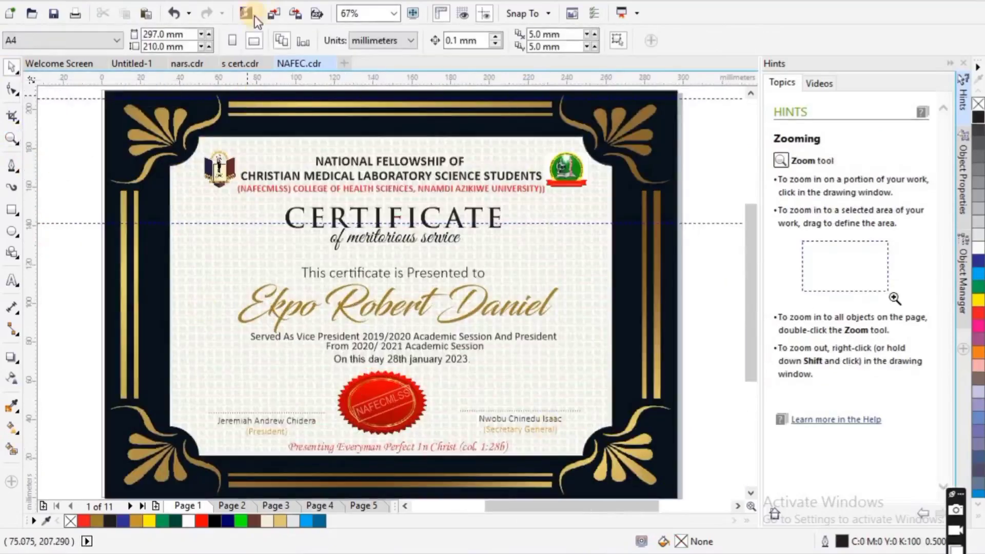
click(241, 63)
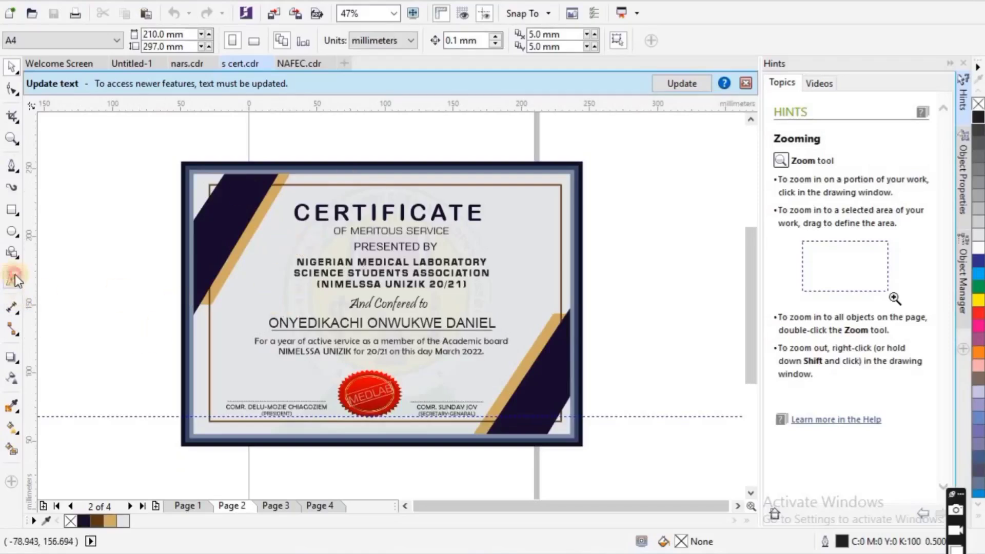
Step: Add the text MLS MLS MLS in empty space outside the certificate and move it beside the certificate's lower half
click(14, 280)
click(92, 137)
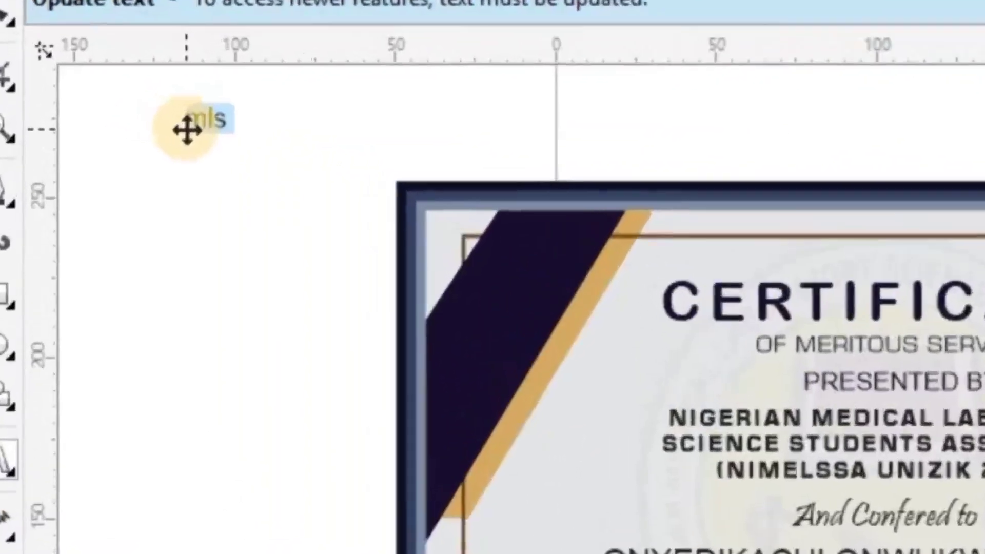
text(MLS ML)
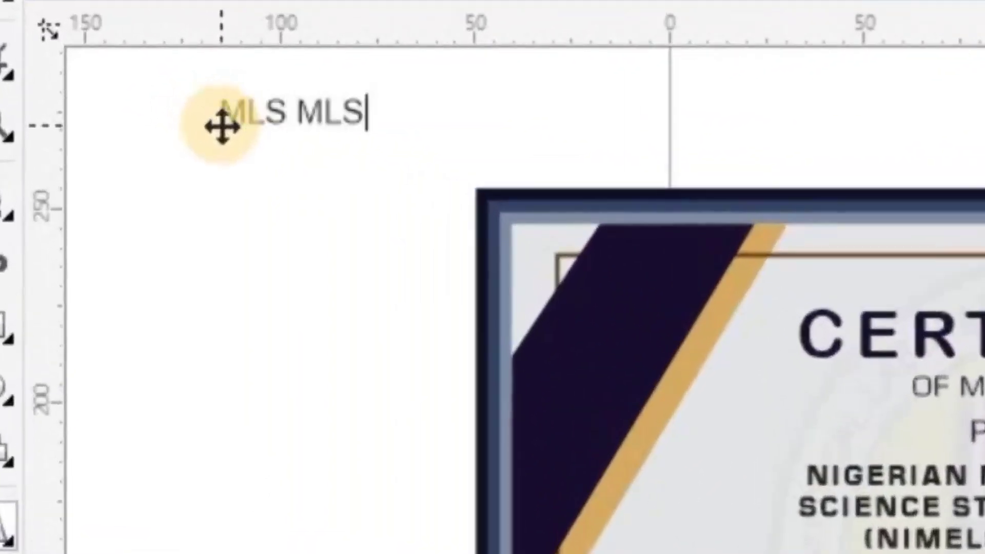
text(S)
click(14, 50)
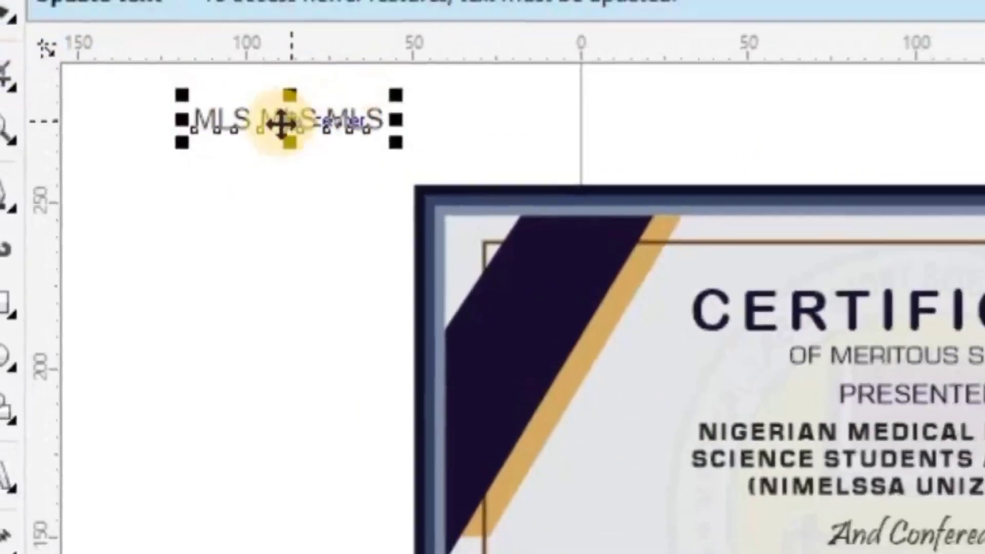
drag(333, 118, 141, 420)
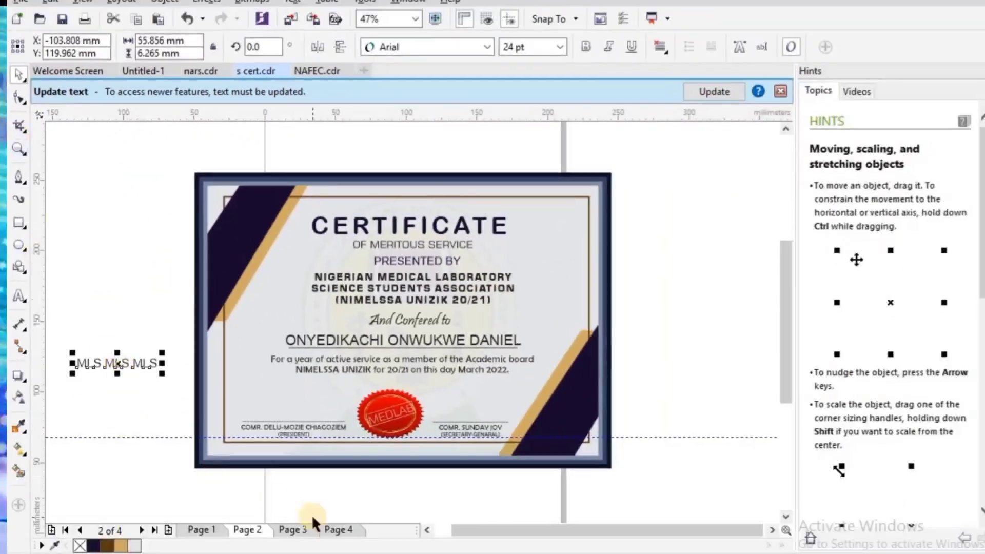
Step: Add a fifth page to the document and move the MLS text onto it
click(334, 532)
click(166, 531)
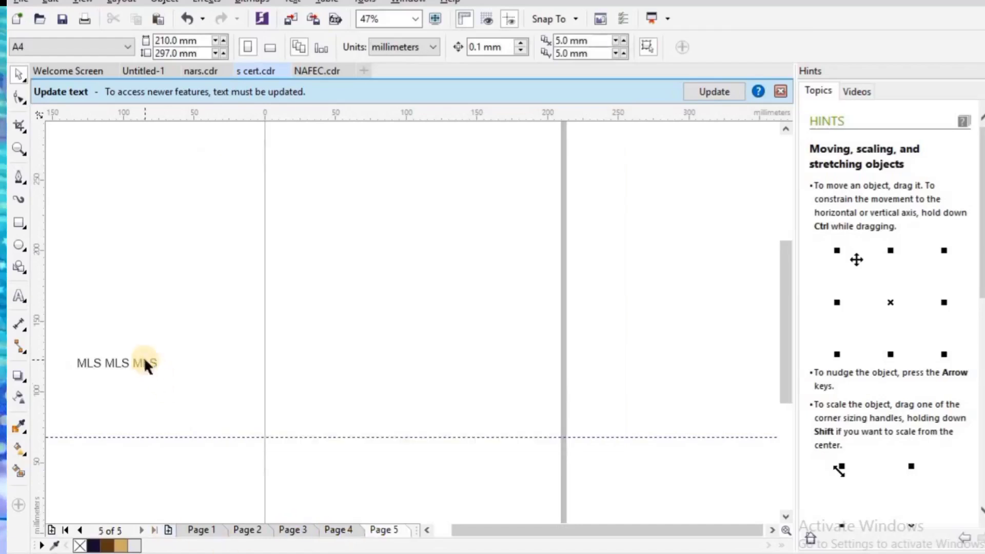
drag(144, 365, 321, 350)
drag(321, 350, 357, 345)
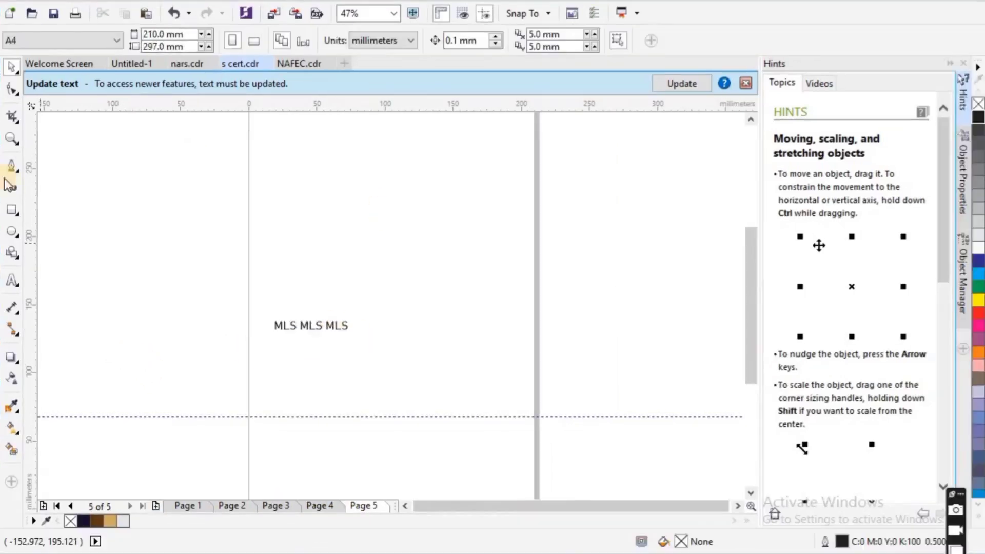
Step: Draw a rectangle about 63 × 15 mm around the MLS text as a margin and remove its outline
click(19, 223)
drag(269, 316, 355, 336)
click(361, 329)
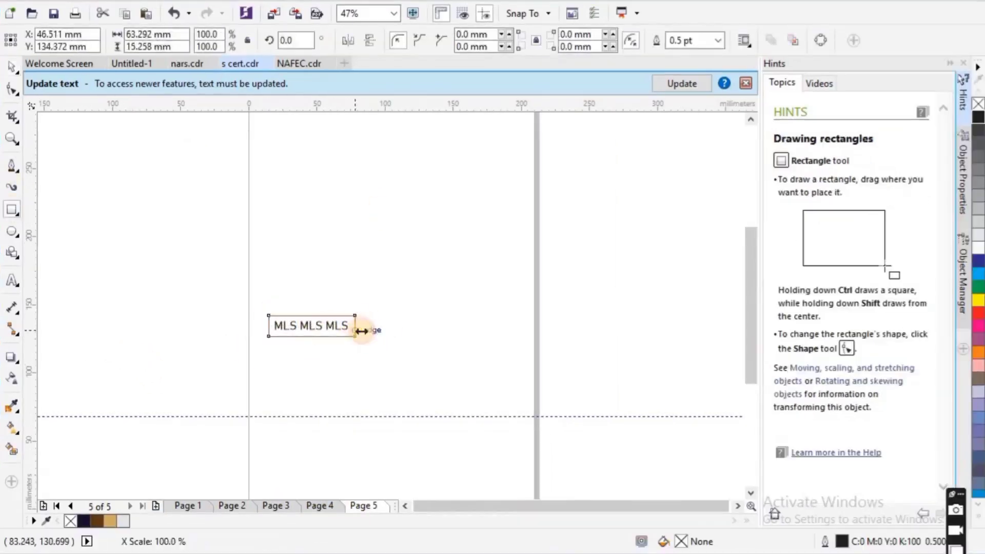
click(11, 139)
drag(224, 284, 387, 356)
click(11, 66)
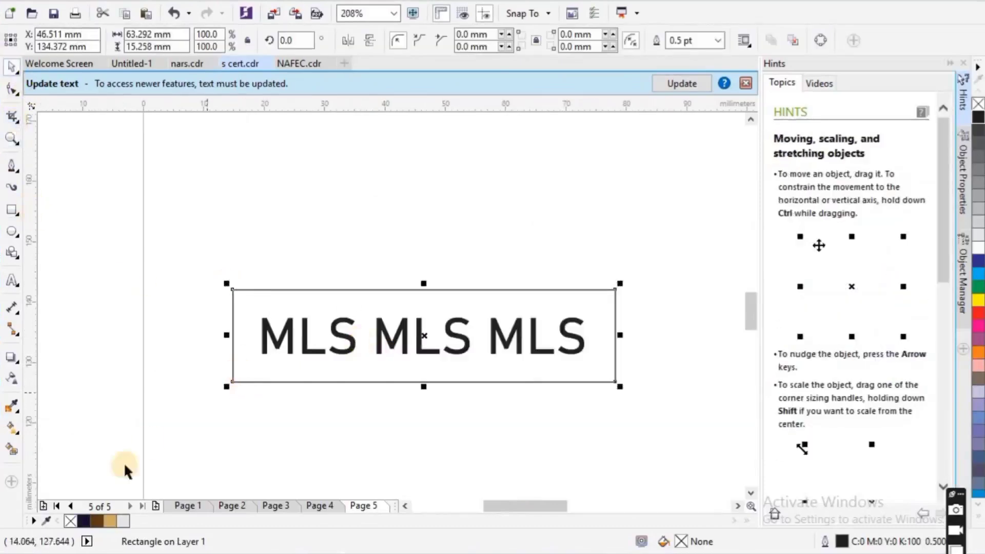
right_click(73, 521)
click(172, 255)
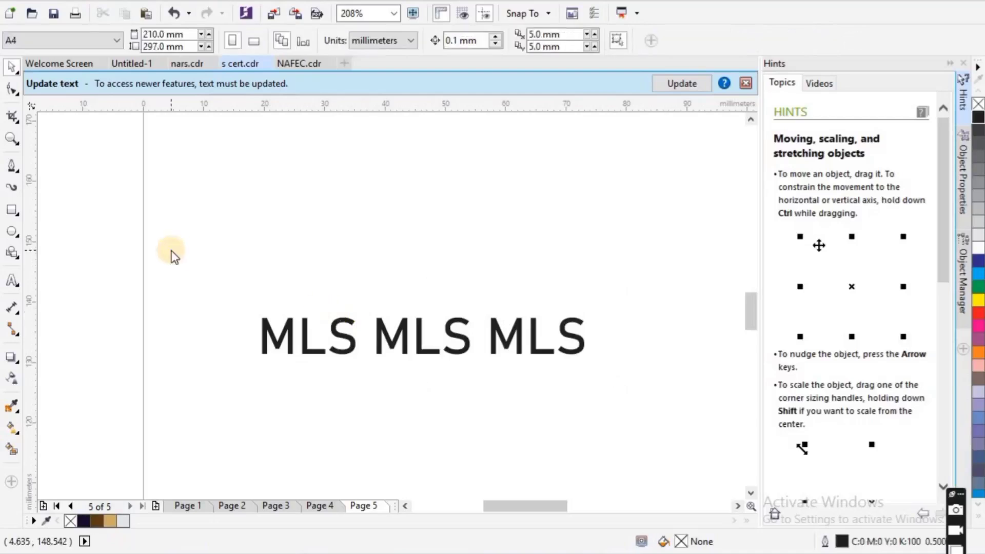
Step: Export the MLS text with its margin to the desktop as a transparent RGB PNG named WMM
key(ctrl+e)
text(WM)
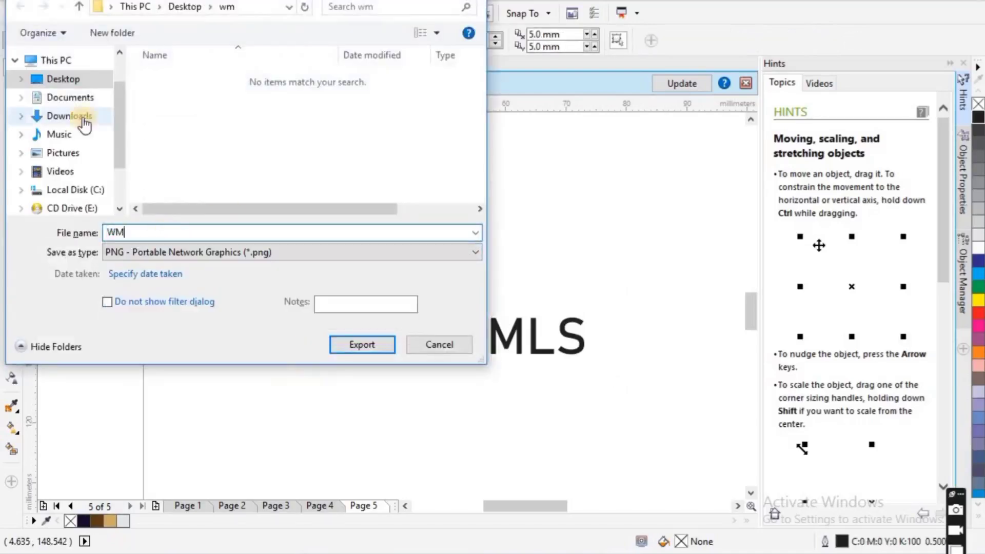
click(352, 344)
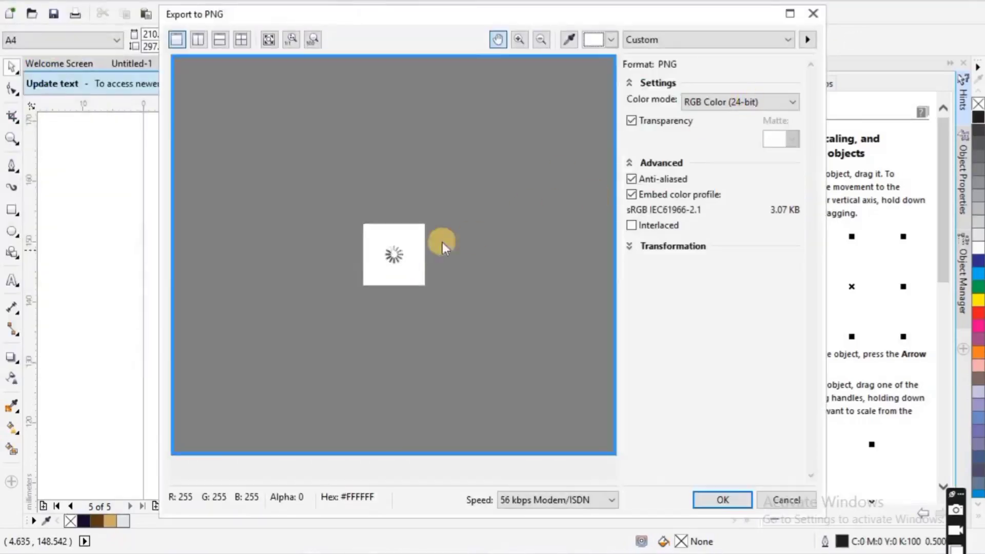
click(704, 491)
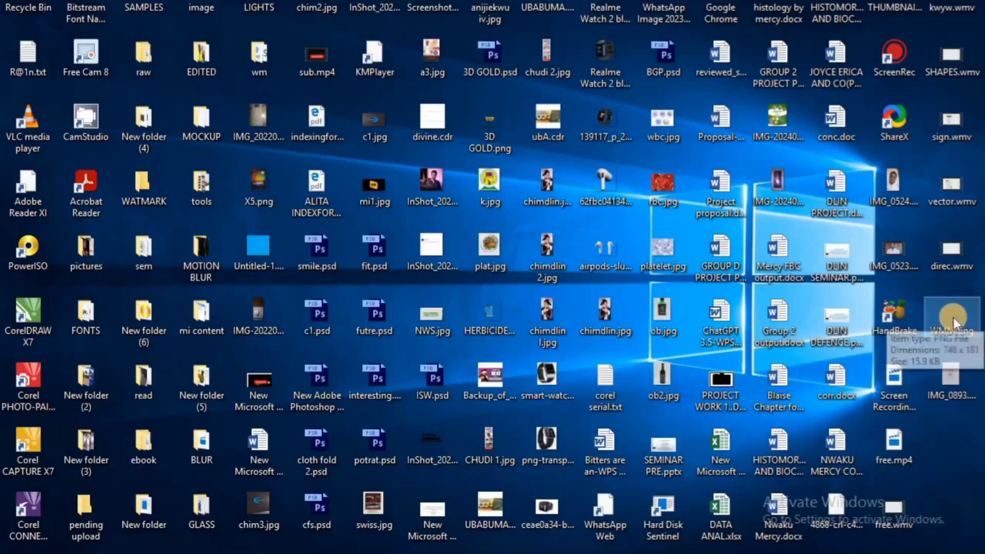
click(669, 532)
key(shift+F4)
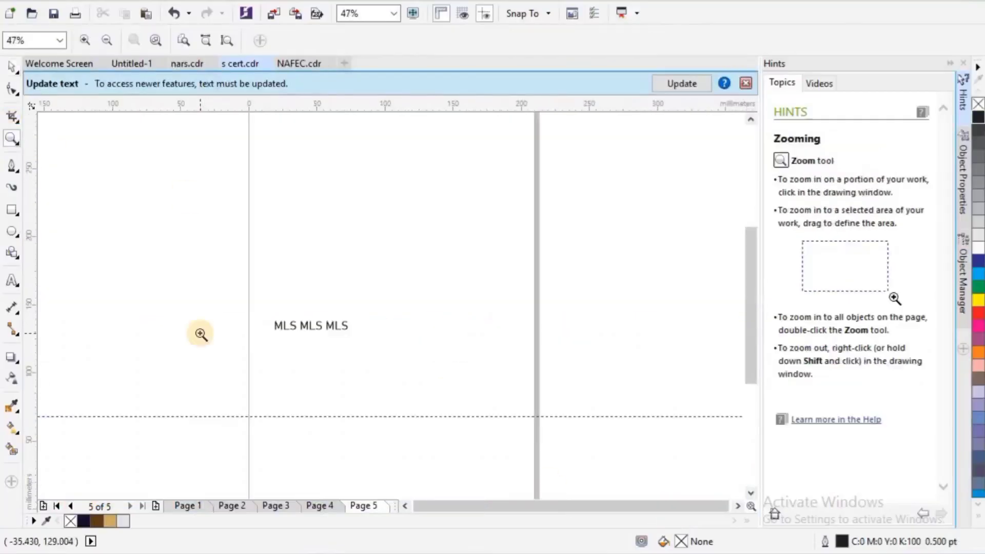
Step: Return to the certificate on Page 2 and draw a rectangle about 277 × 191 mm over its inner panel
click(321, 507)
click(277, 506)
click(241, 507)
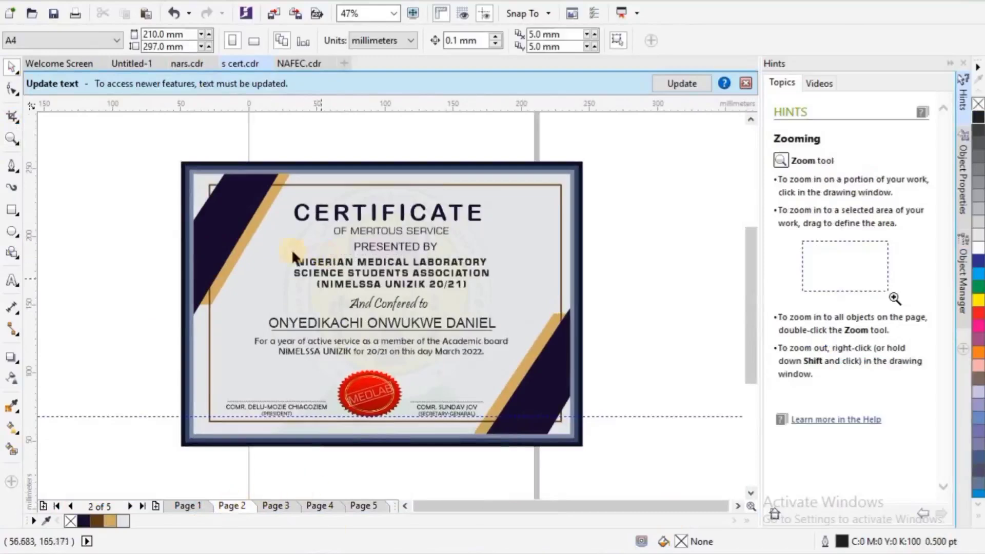
click(12, 209)
mouse_move(194, 175)
mouse_down()
mouse_move(442, 380)
mouse_move(570, 434)
mouse_up()
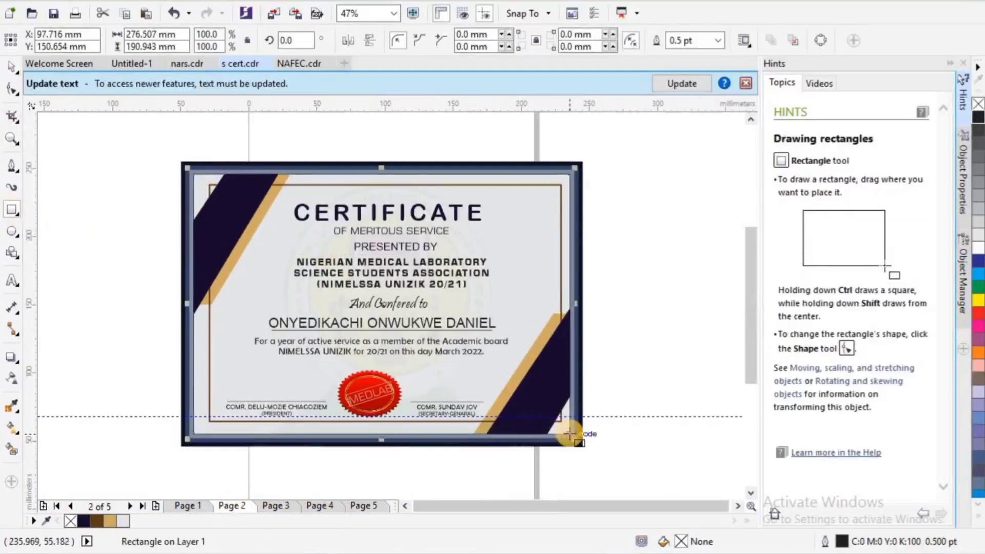
Step: Fill the new rectangle with a bitmap pattern loaded from the desktop file WMM.png
click(13, 427)
click(97, 40)
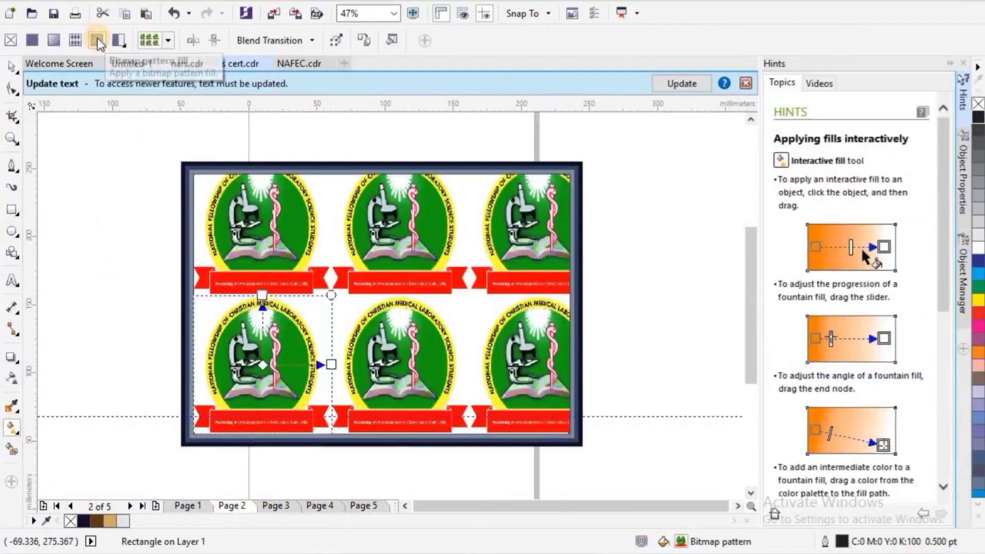
click(168, 40)
click(275, 359)
click(359, 288)
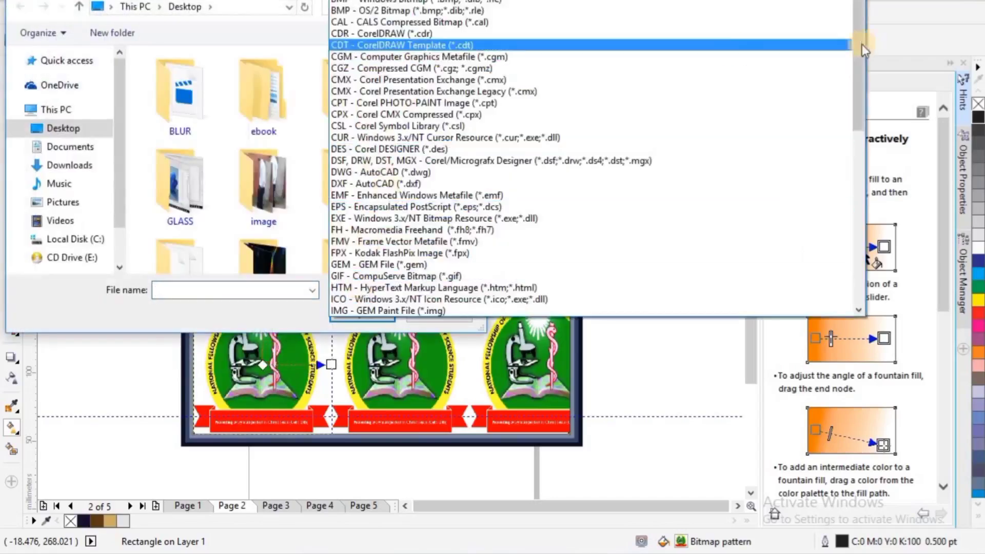
drag(862, 44, 660, 180)
click(568, 206)
drag(483, 75, 480, 270)
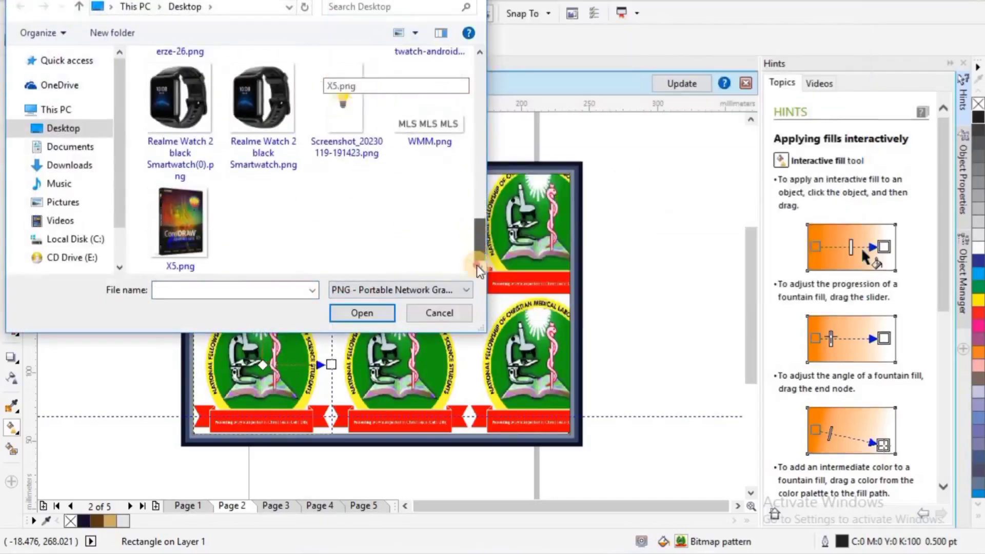
click(429, 131)
click(371, 313)
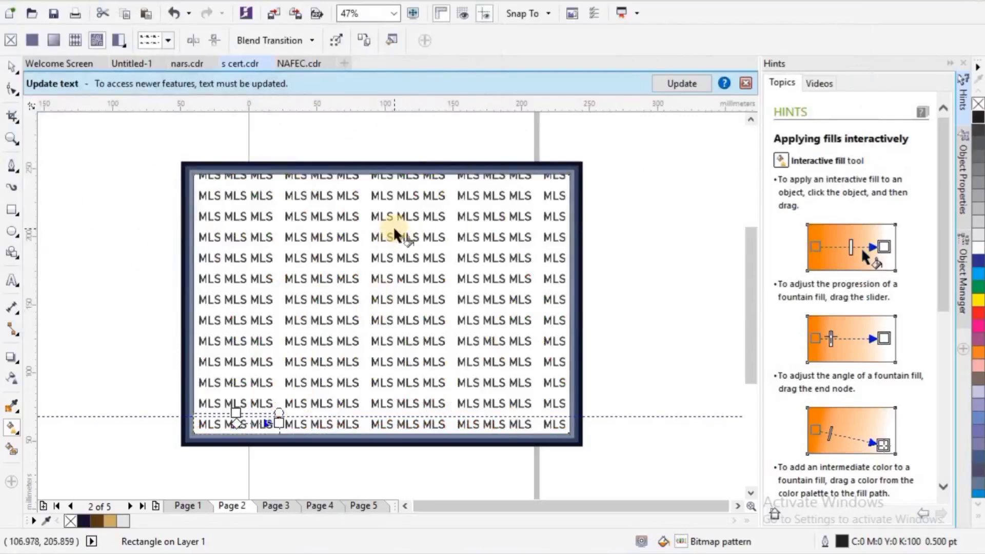
Step: Shrink and slightly tilt the MLS pattern's tiles so the text repeats densely at an angle across the rectangle
mouse_move(278, 412)
mouse_down()
mouse_move(286, 423)
mouse_move(264, 419)
mouse_up()
click(11, 138)
drag(141, 238, 338, 473)
click(11, 428)
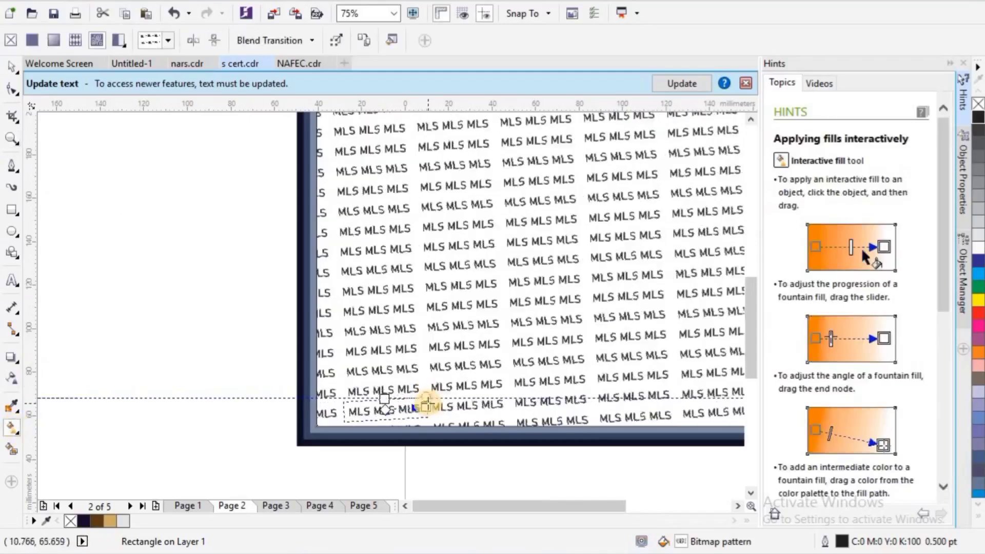
drag(424, 403, 393, 398)
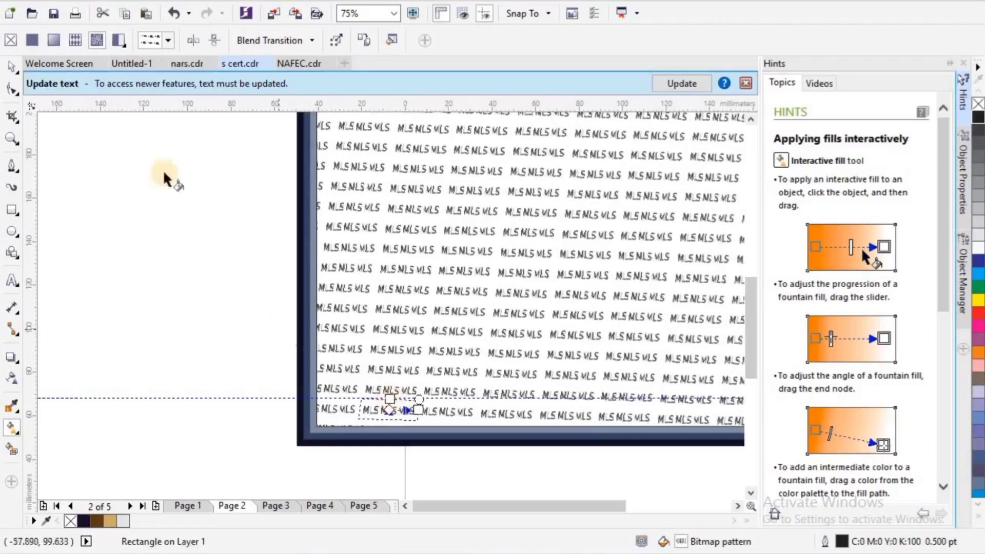
Step: Remove the patterned rectangle's outline and give it a uniform transparency of 71, keeping the pattern fill
click(11, 138)
click(11, 67)
click(11, 378)
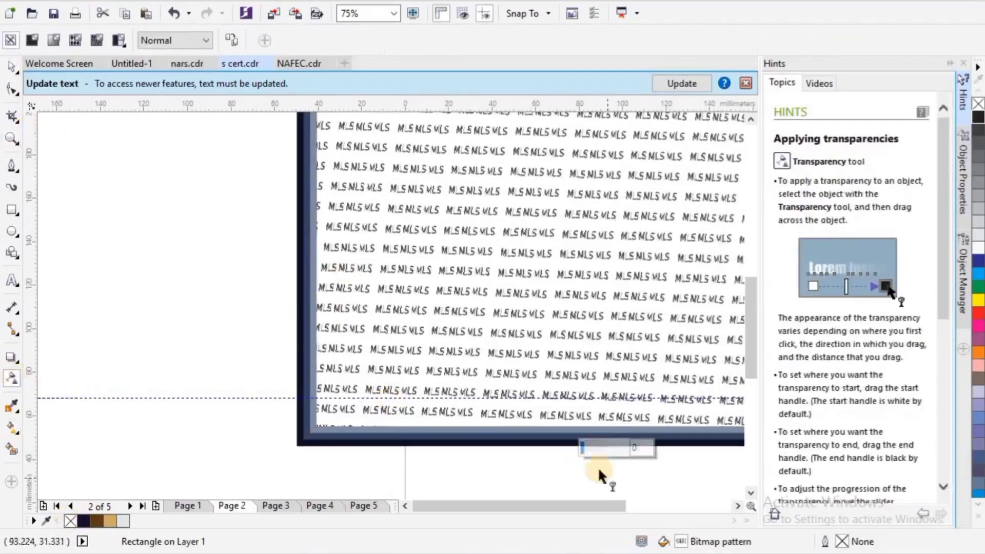
drag(584, 449, 610, 449)
click(70, 522)
key(ctrl+z)
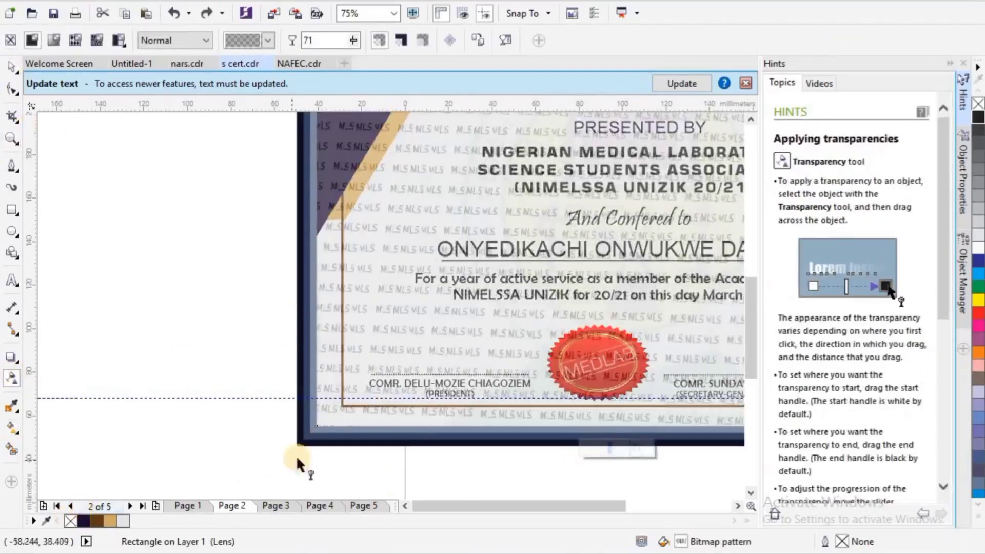
Step: Select the certificate's text and seal together and bring them to the front of the page, above the MLS pattern
double_click(11, 138)
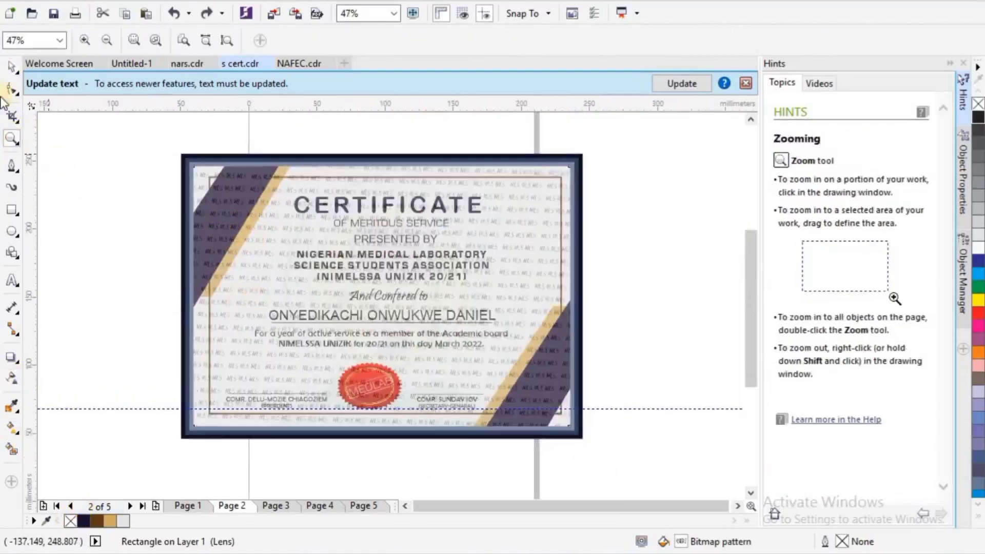
key(space)
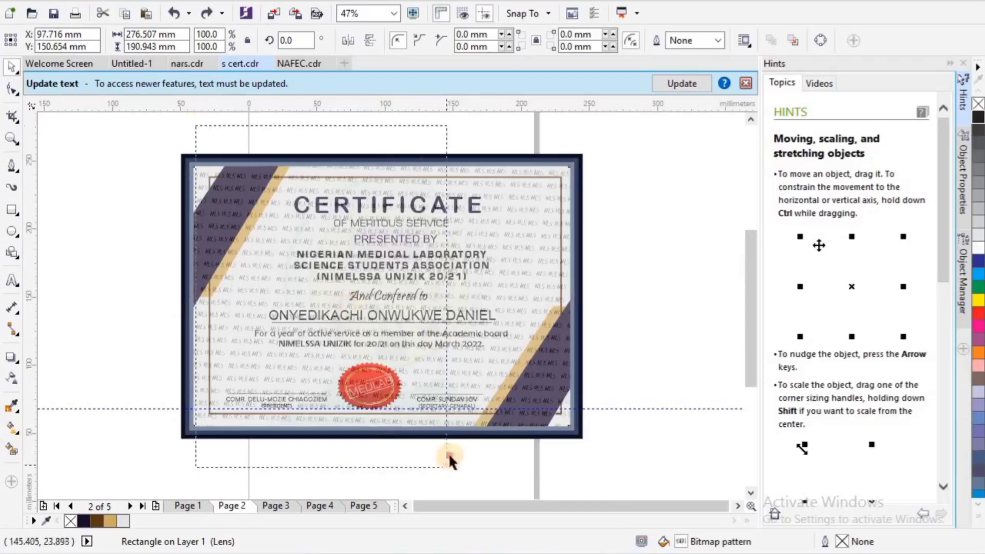
drag(528, 468, 528, 468)
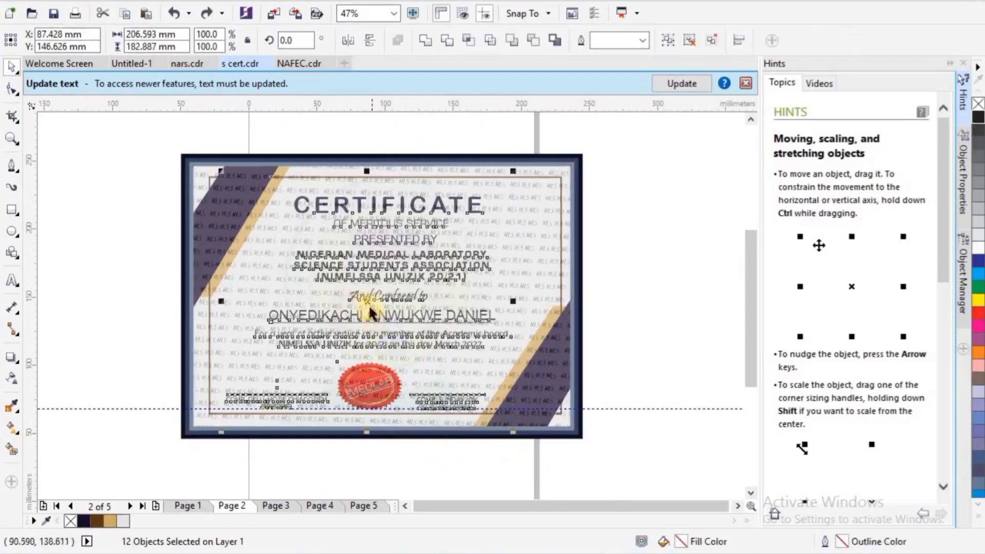
right_click(367, 300)
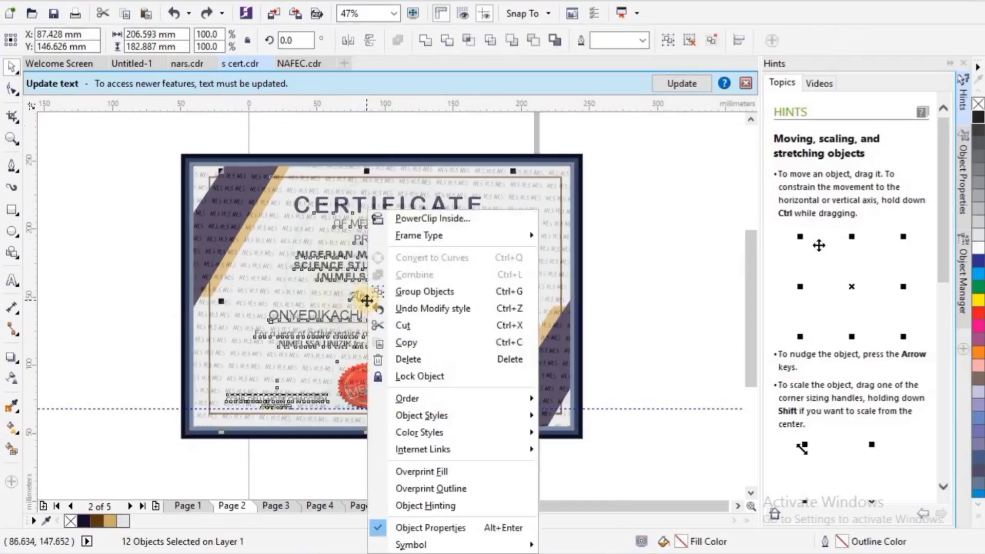
mouse_move(482, 399)
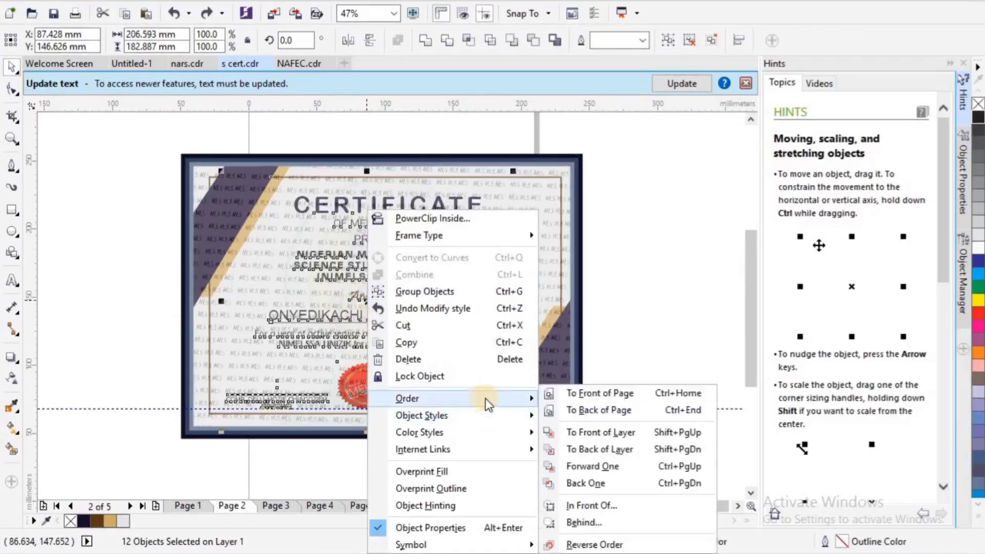
click(605, 393)
click(644, 201)
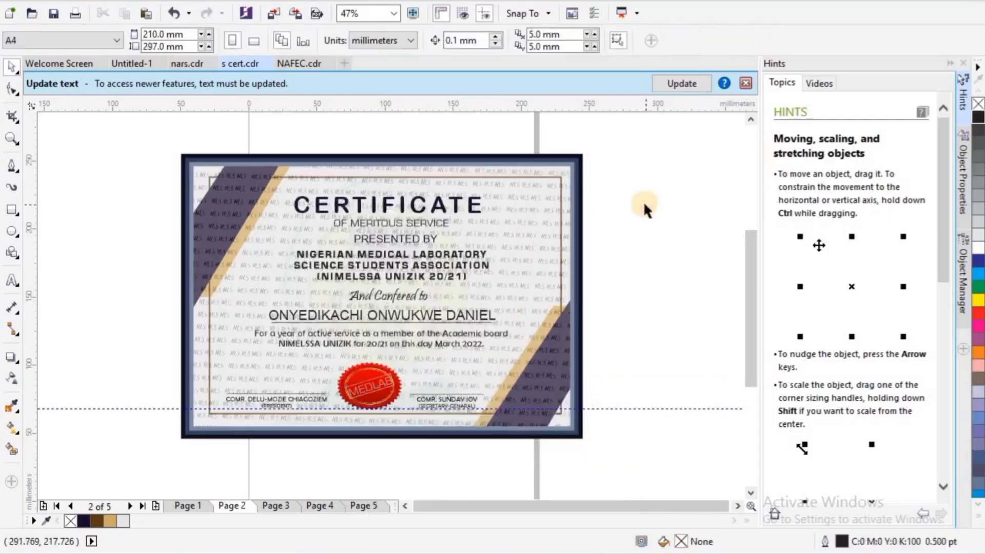
Step: Examine the faint MLS pattern behind the certificate's text and near its edge at close range, then across the whole page
click(549, 213)
key(z)
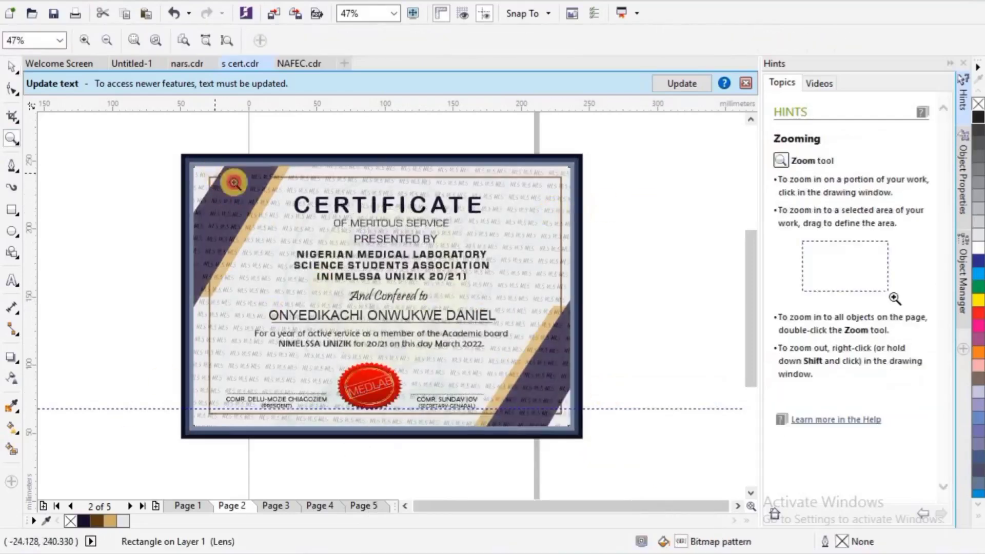
drag(234, 182, 290, 224)
right_click(290, 224)
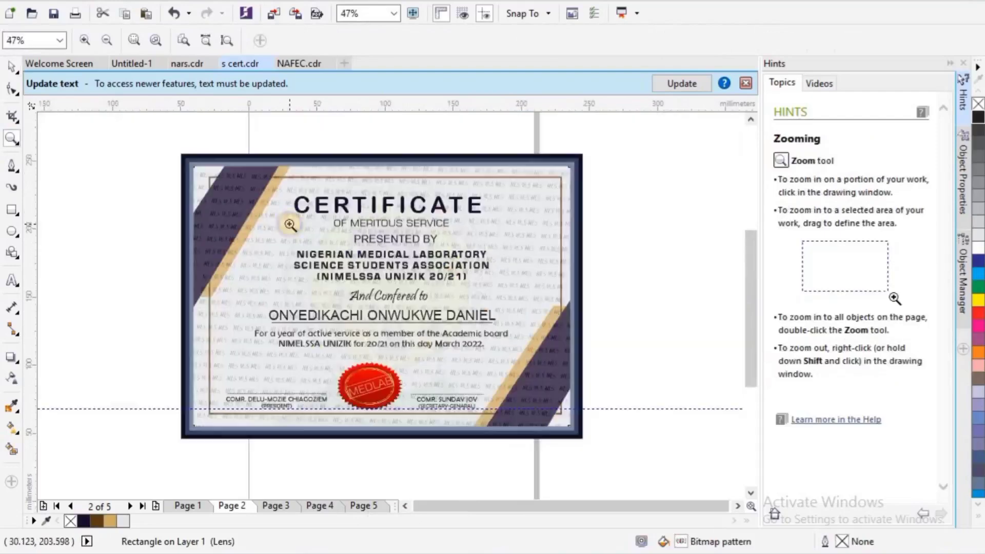
click(508, 294)
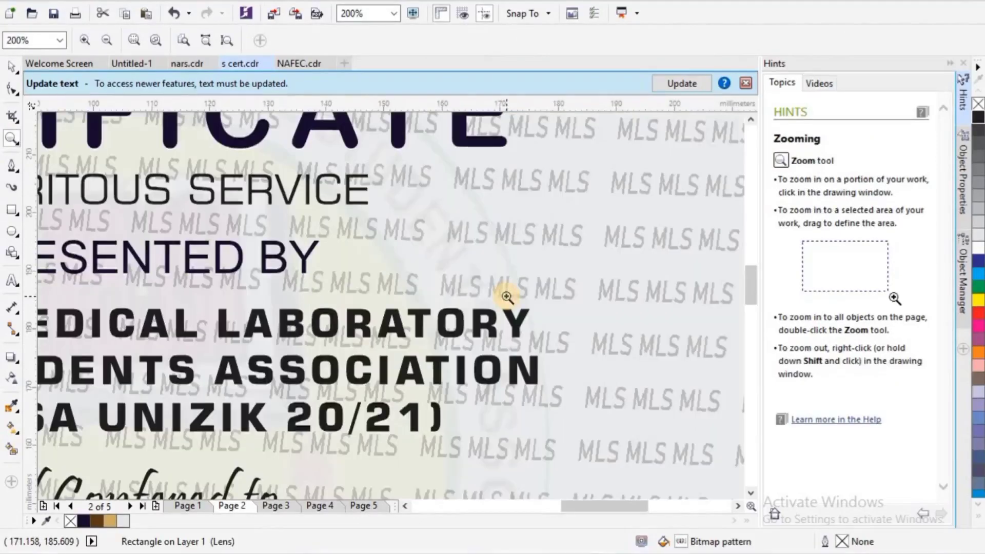
right_click(507, 297)
click(557, 298)
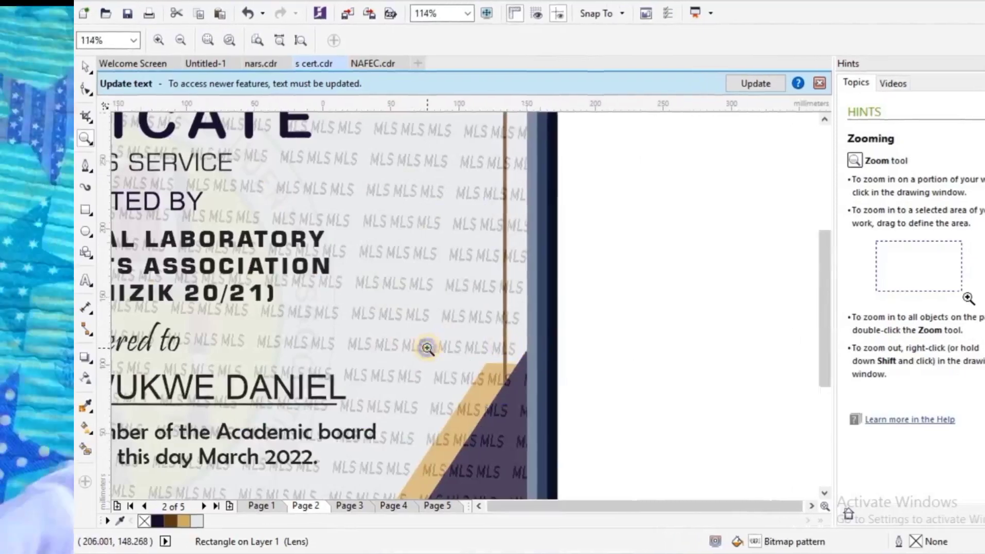
right_click(355, 348)
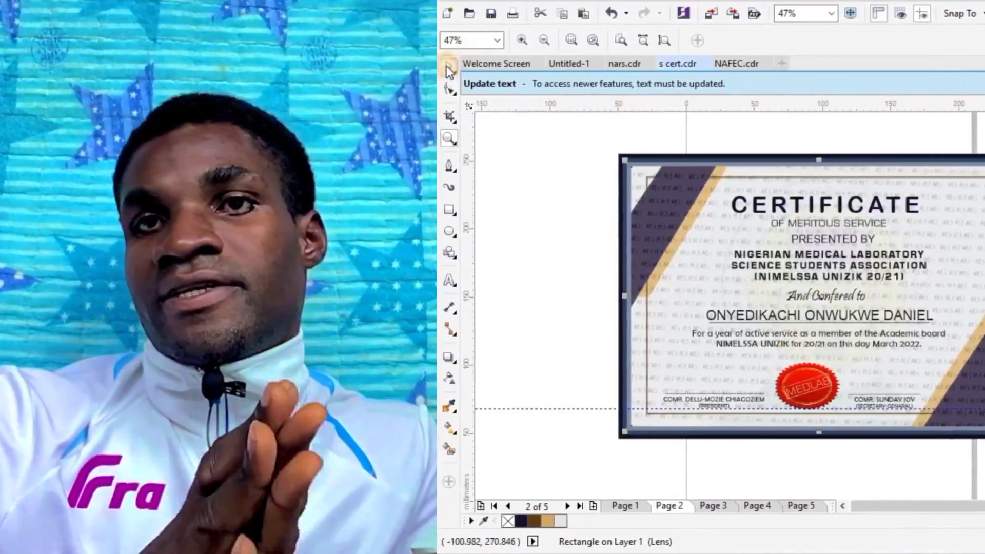
click(447, 67)
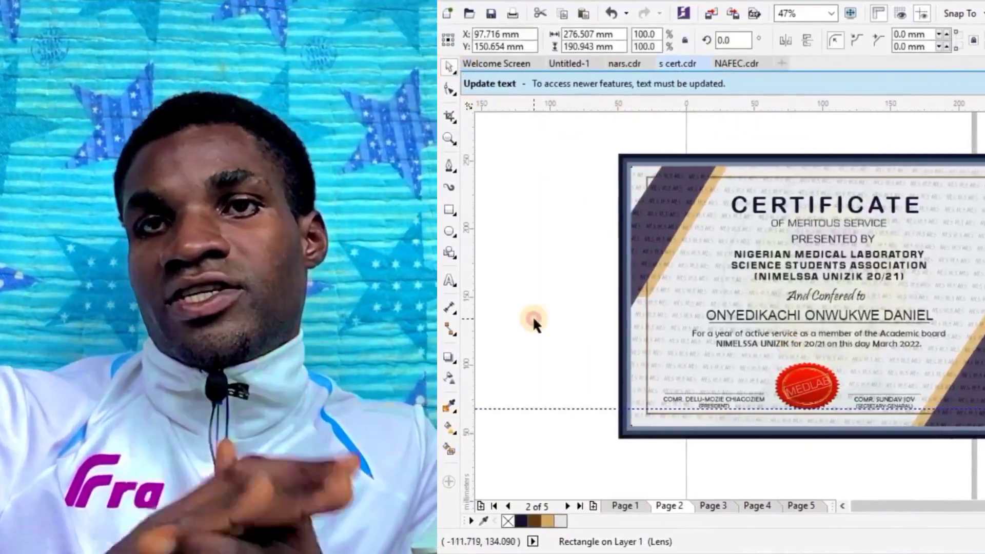
click(534, 319)
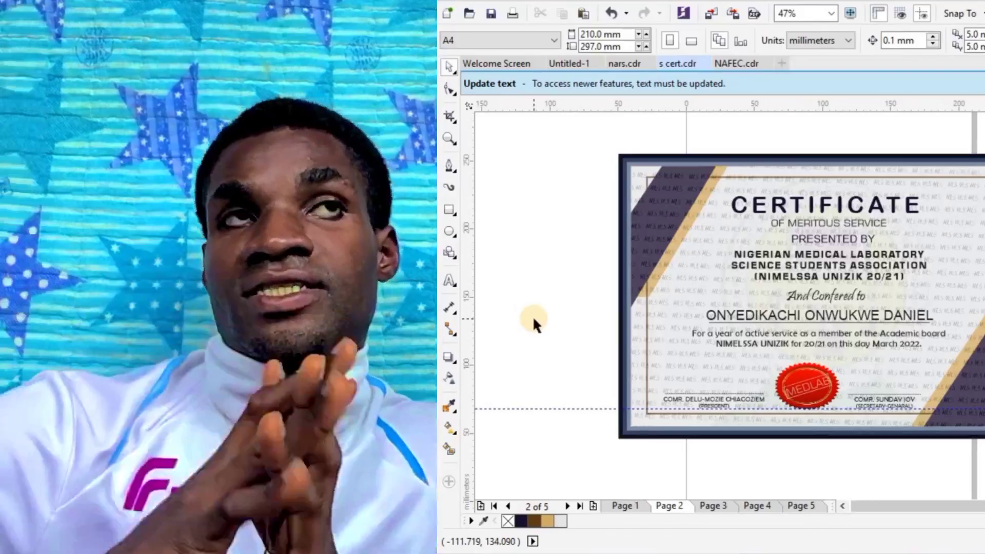